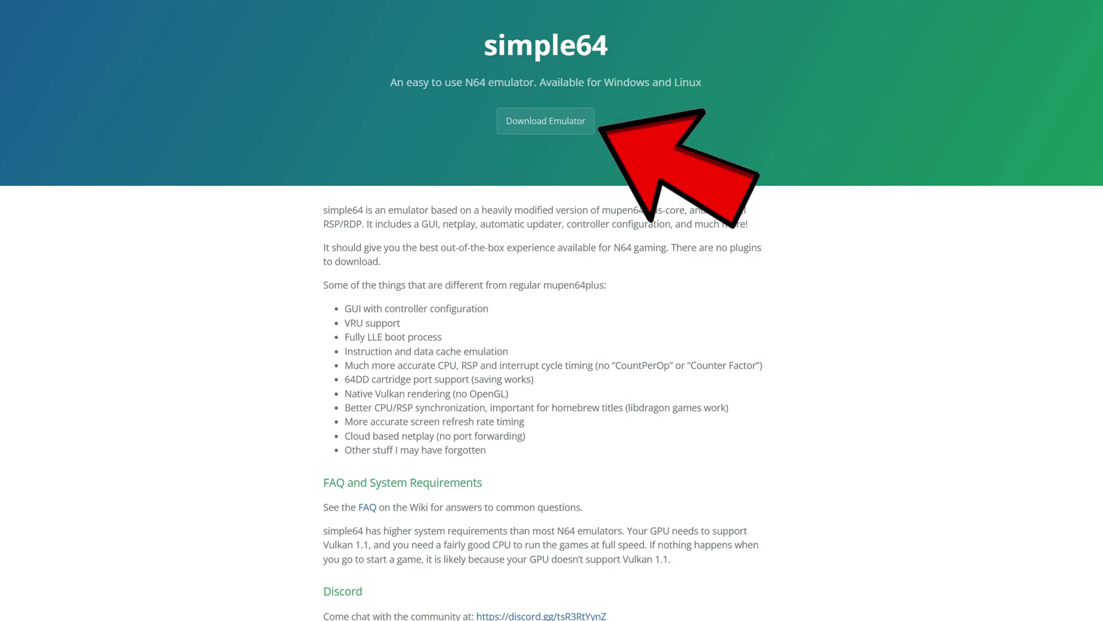
- Download the Windows build simple64-win64-b49e10e.zip from the simple64 release assets
click(569, 128)
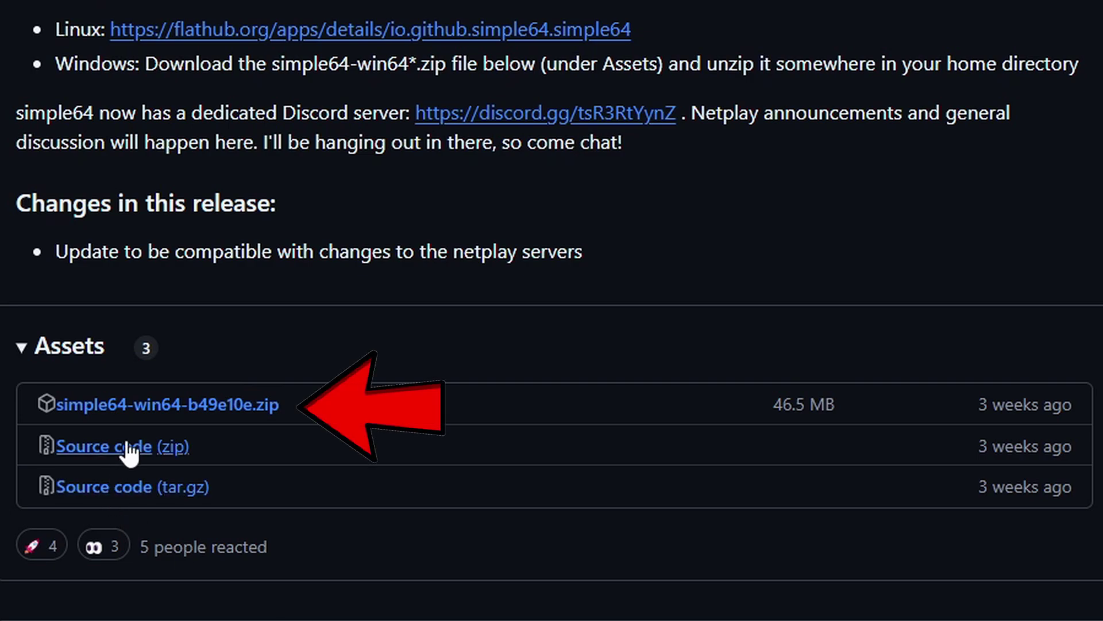
click(219, 413)
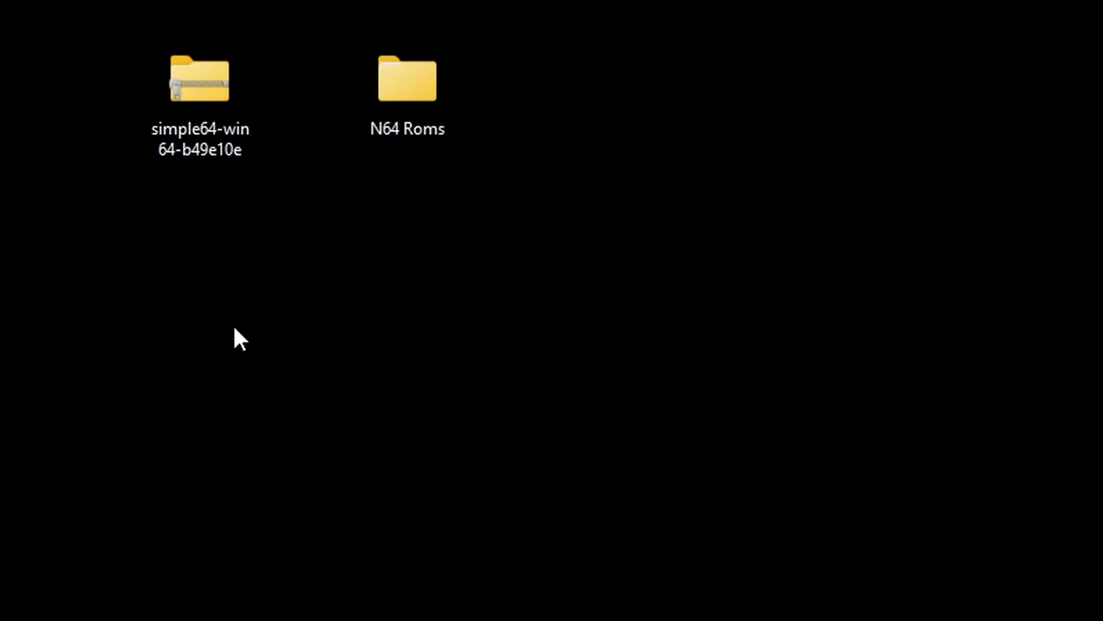
- Extract the simple64-win64-b49e10e archive into its own folder on the desktop with 7-Zip and delete the archive
right_click(208, 99)
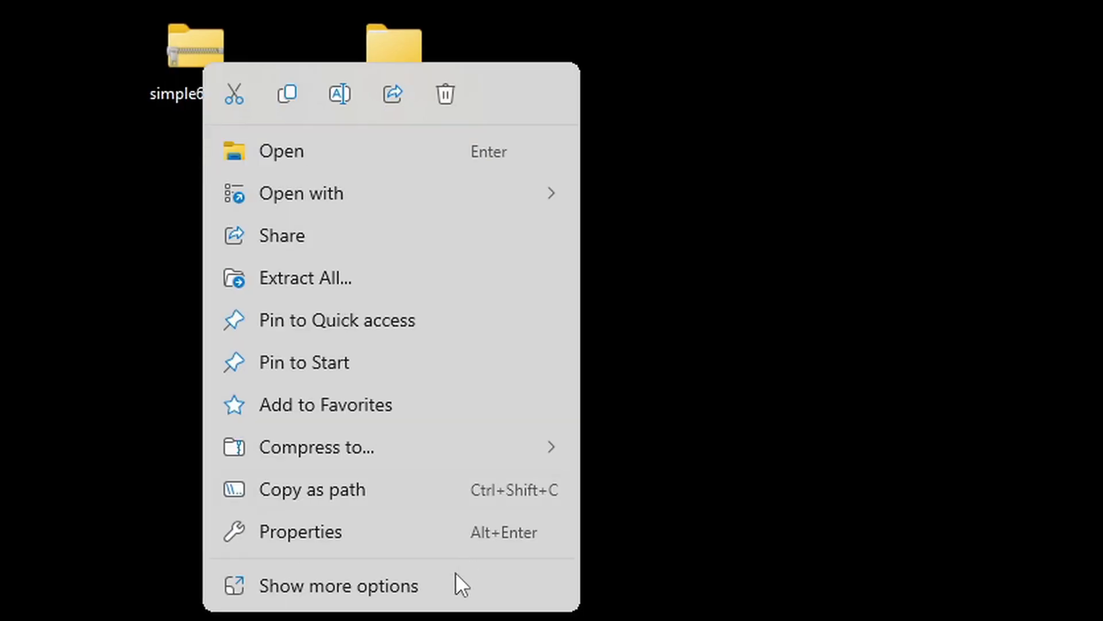
click(420, 592)
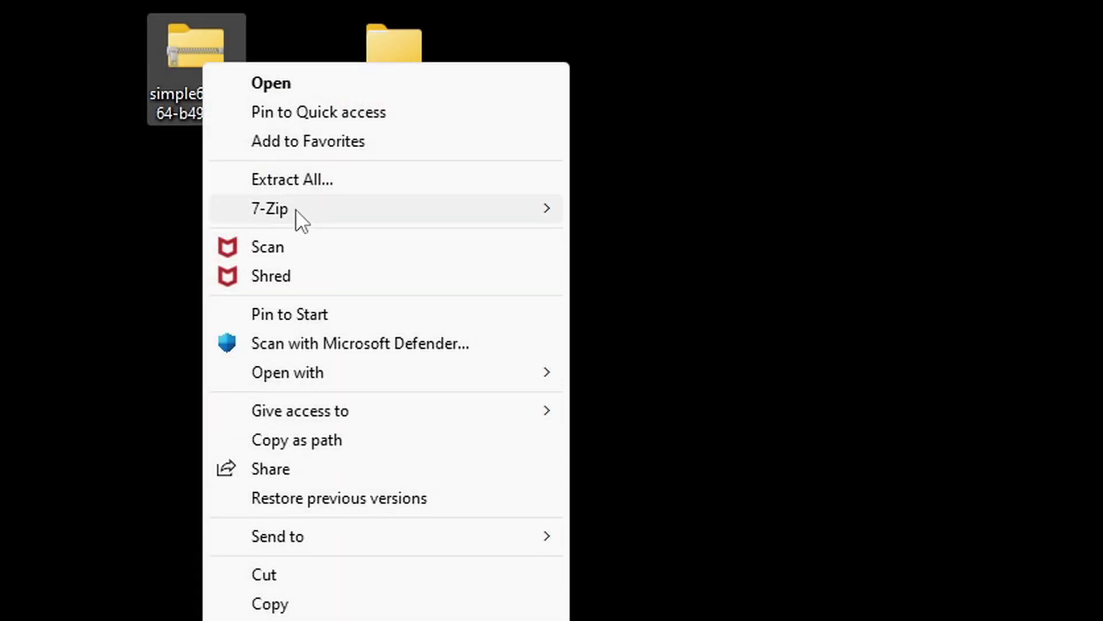
mouse_move(295, 208)
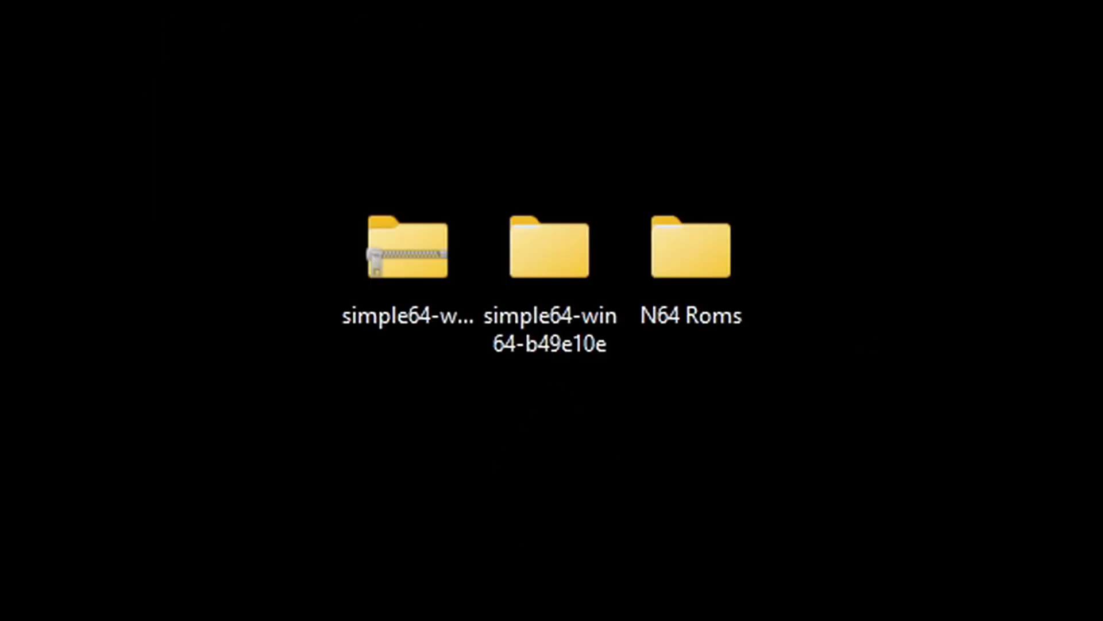
right_click(403, 244)
click(763, 299)
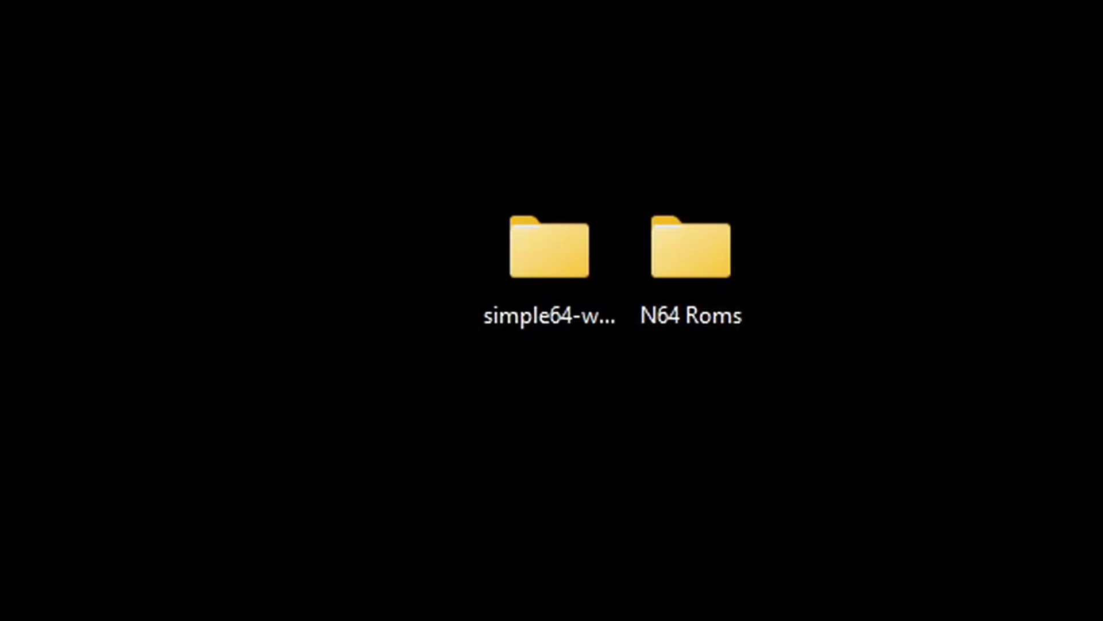
- Extract all six zipped games in the N64 Roms folder in place with 7-Zip
double_click(716, 256)
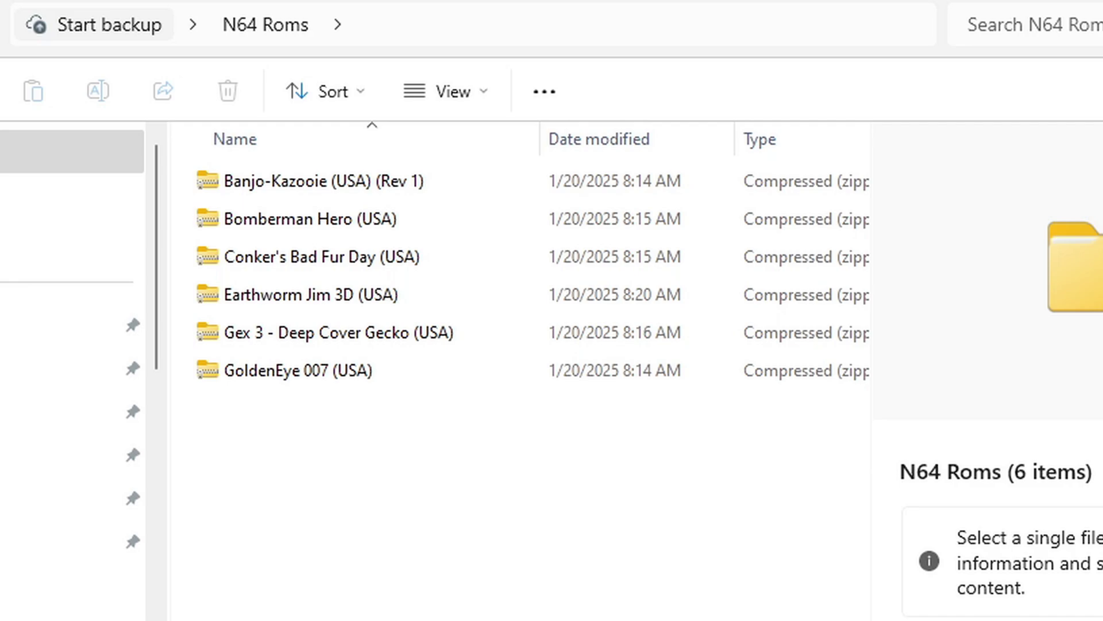
drag(281, 479, 343, 175)
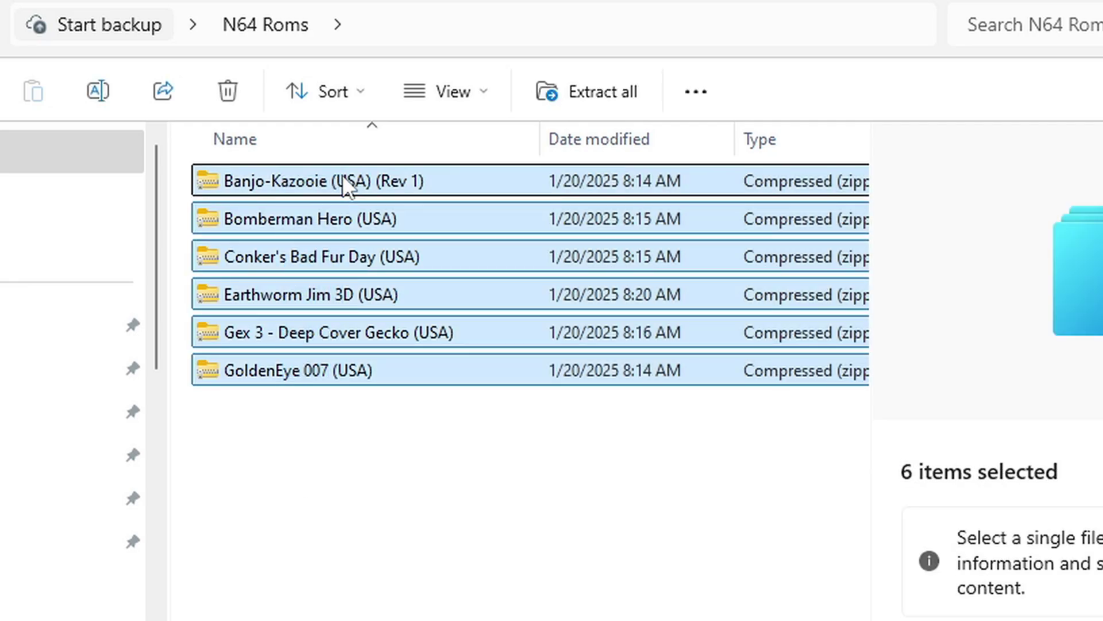
right_click(351, 181)
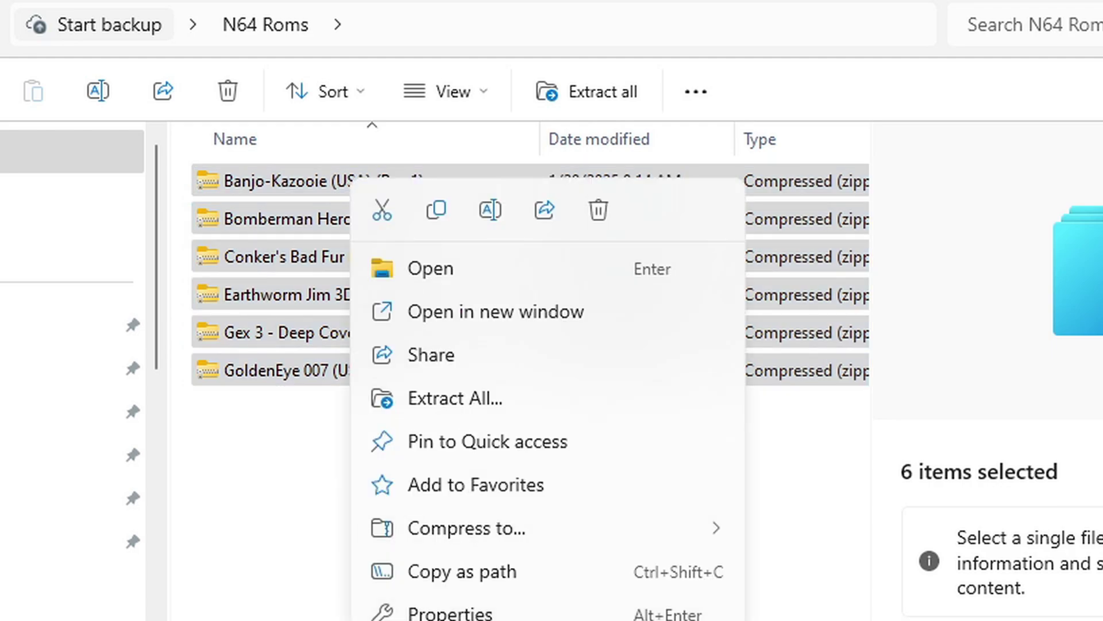
click(460, 618)
mouse_move(425, 359)
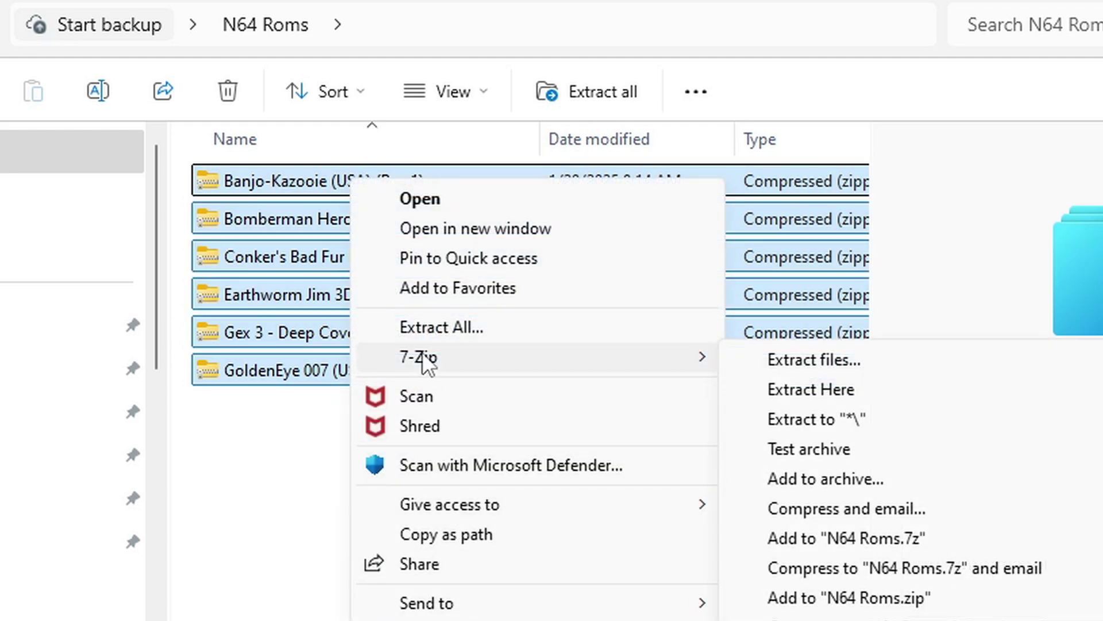
click(867, 390)
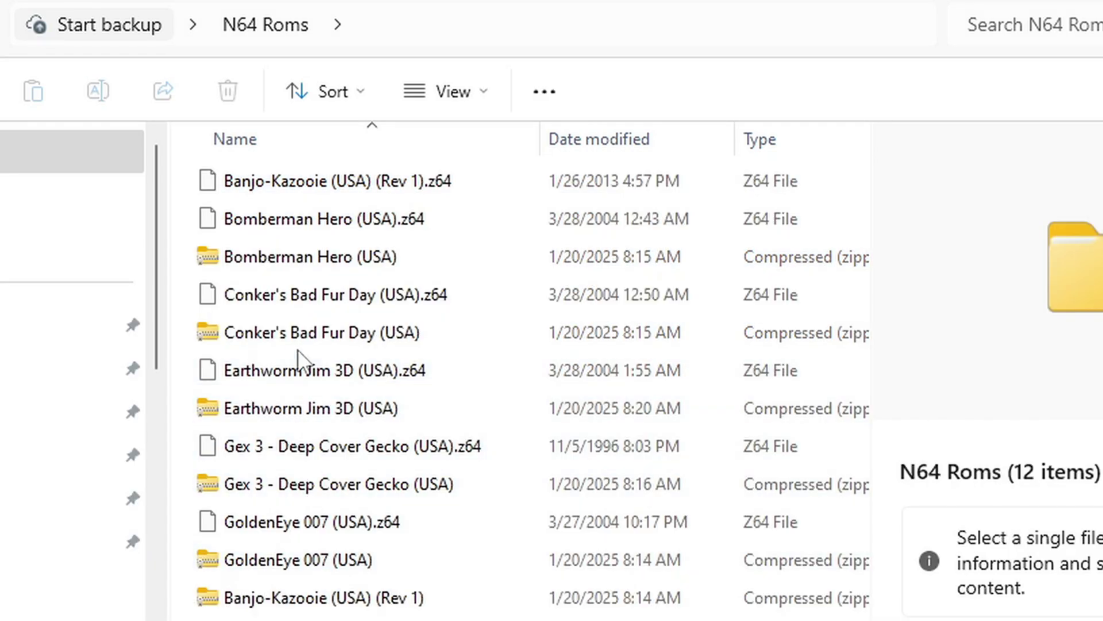
- Delete the leftover Bomberman Hero (USA) and Conker's Bad Fur Day (USA) zip archives, keeping the .z64 files
right_click(298, 260)
click(525, 291)
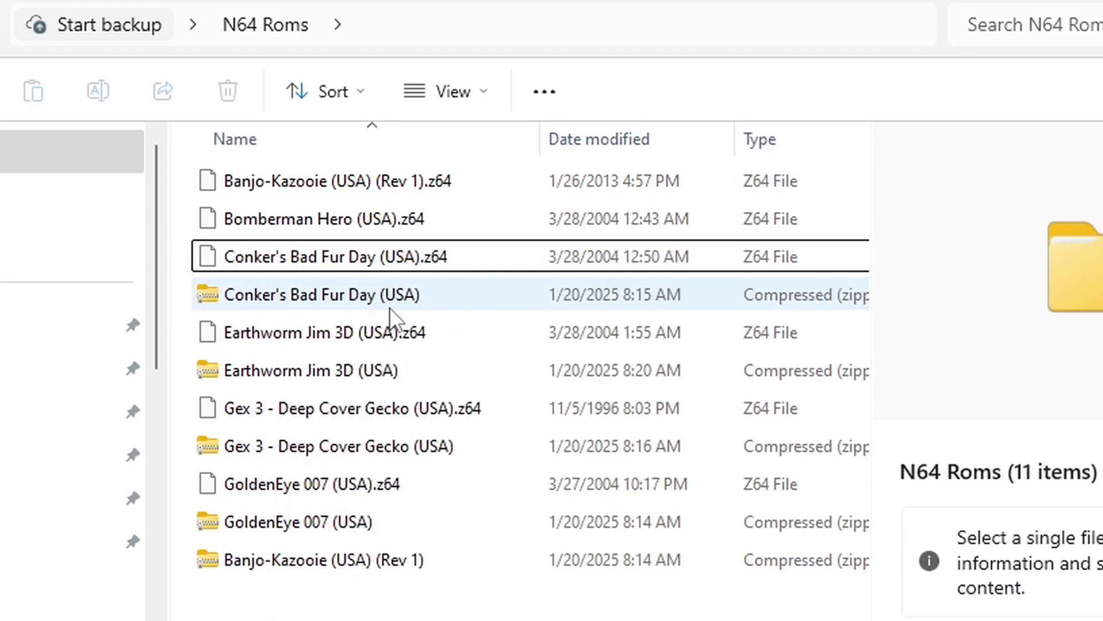
click(295, 296)
right_click(316, 293)
click(544, 322)
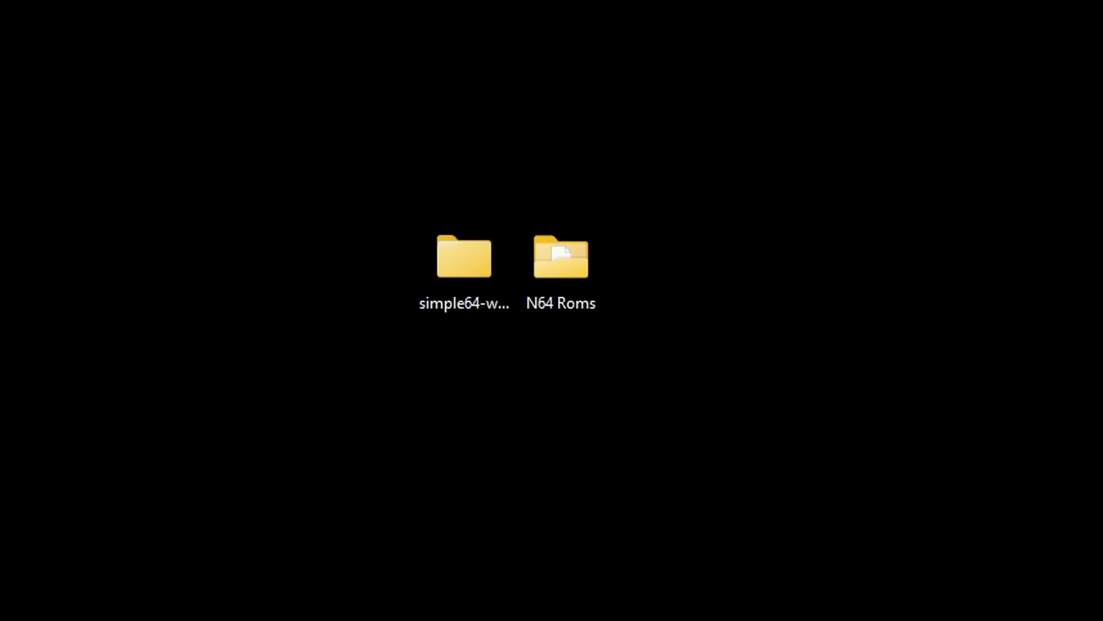
- Create a folder named saves in the simple64 folder inside simple64-win64-b49e10e
double_click(463, 260)
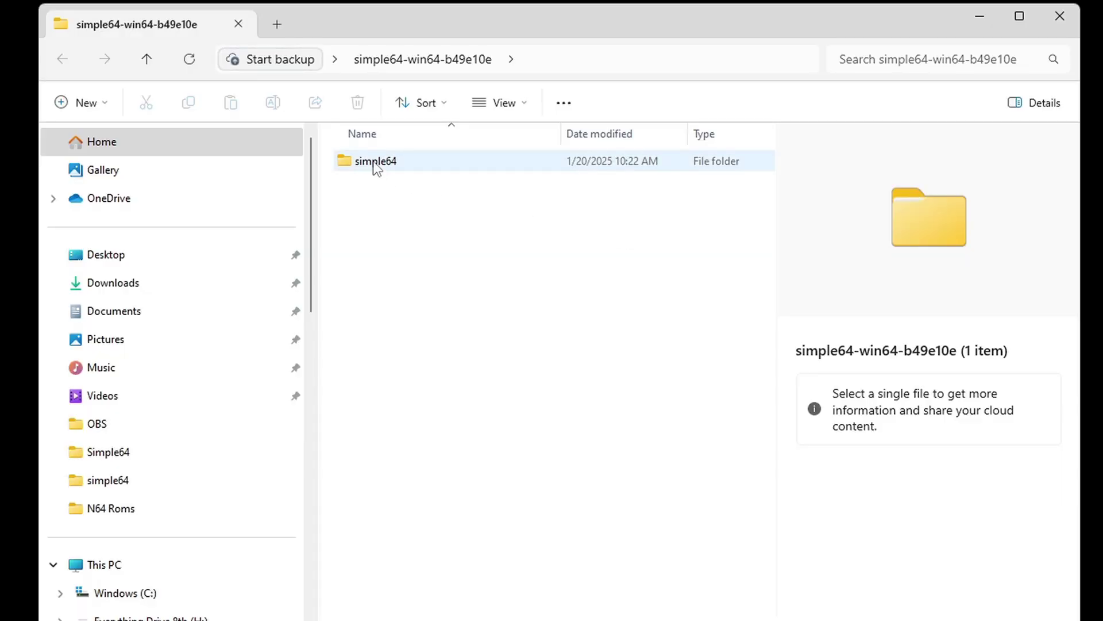
click(400, 163)
double_click(400, 163)
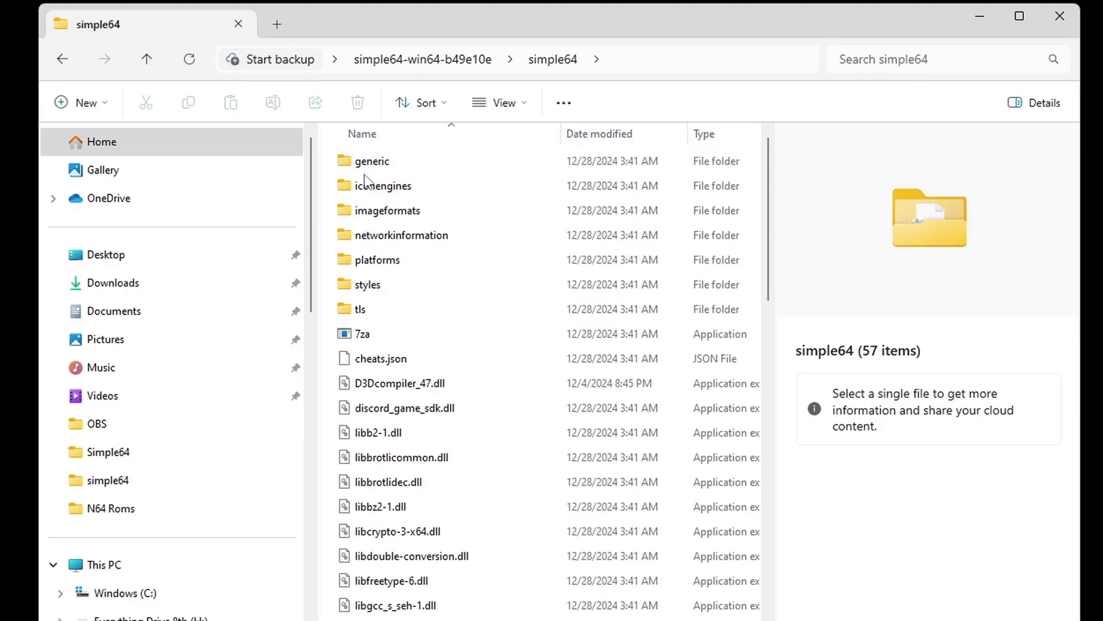
right_click(333, 174)
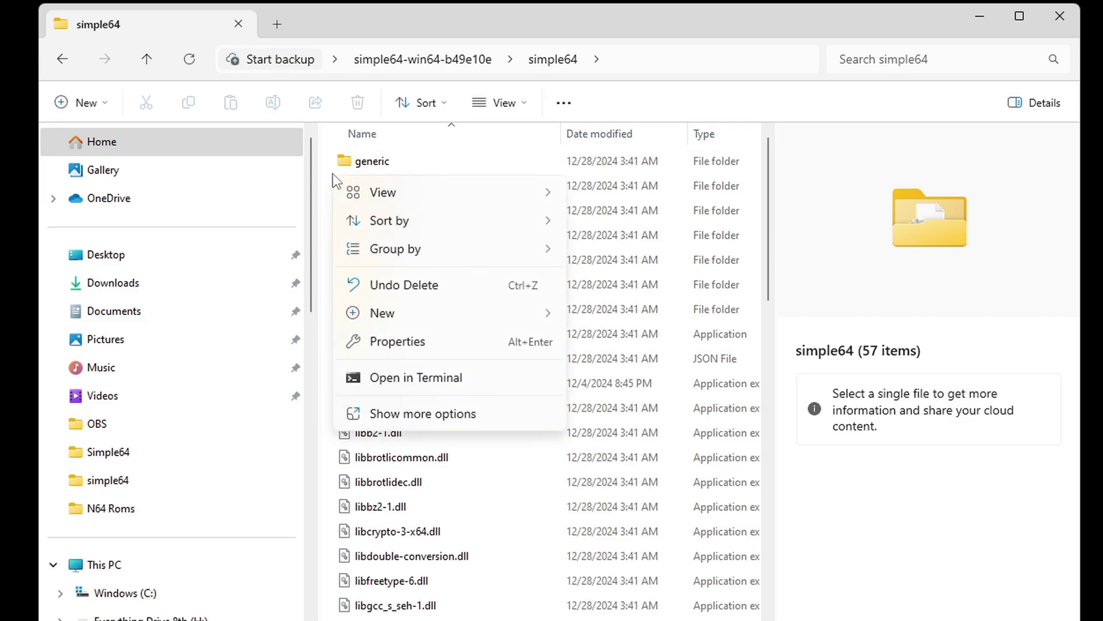
mouse_move(408, 315)
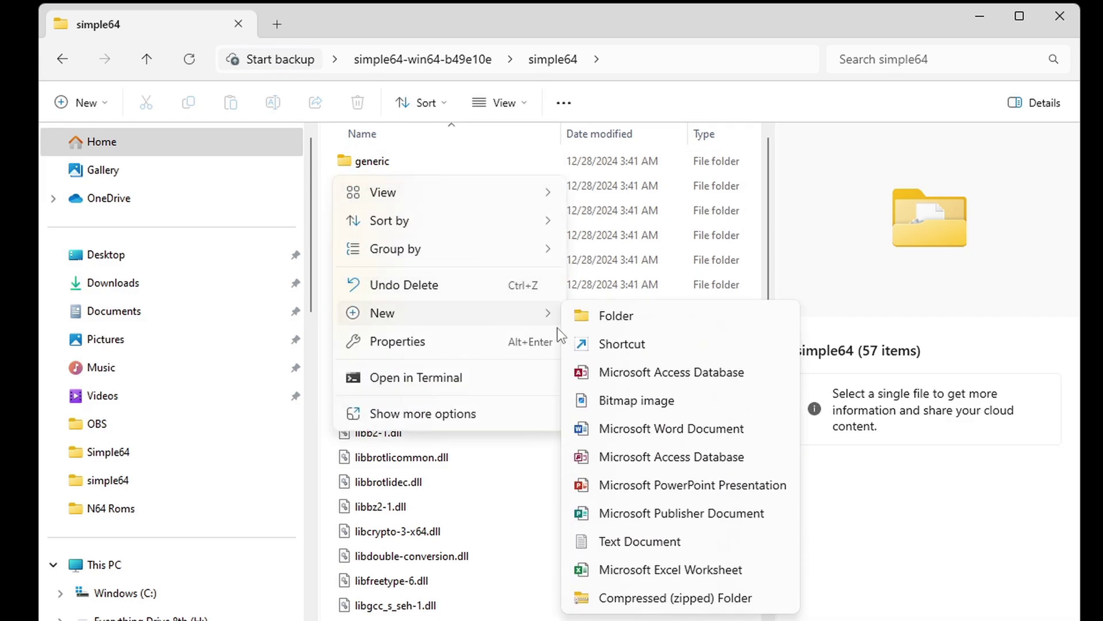
click(615, 317)
text(saves)
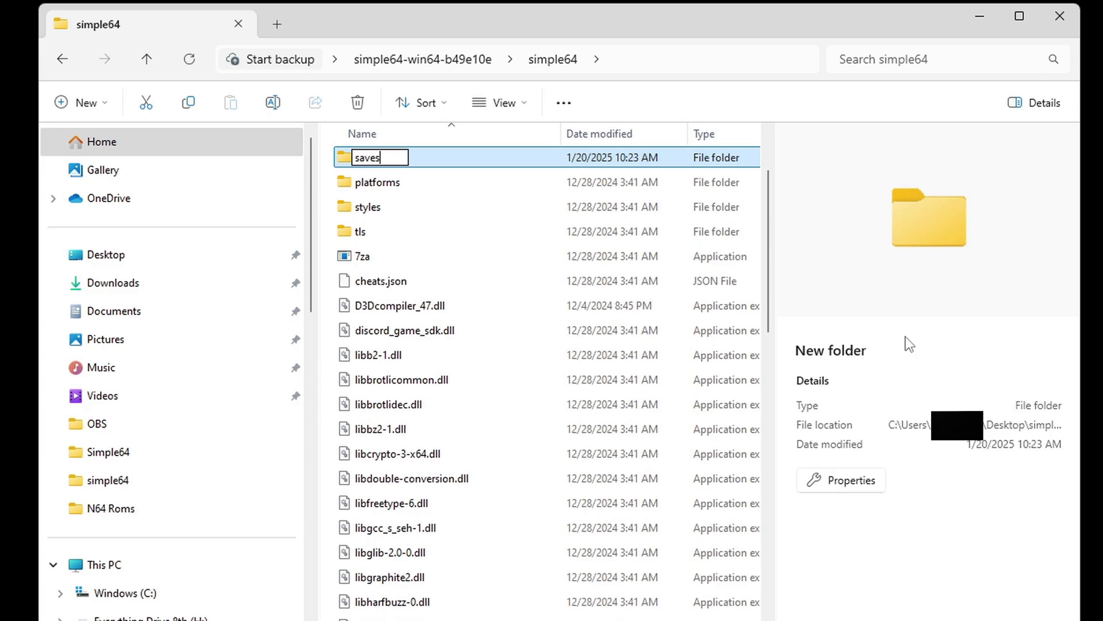
click(332, 212)
- Copy the full location path from the saves folder's properties and close the properties
click(376, 187)
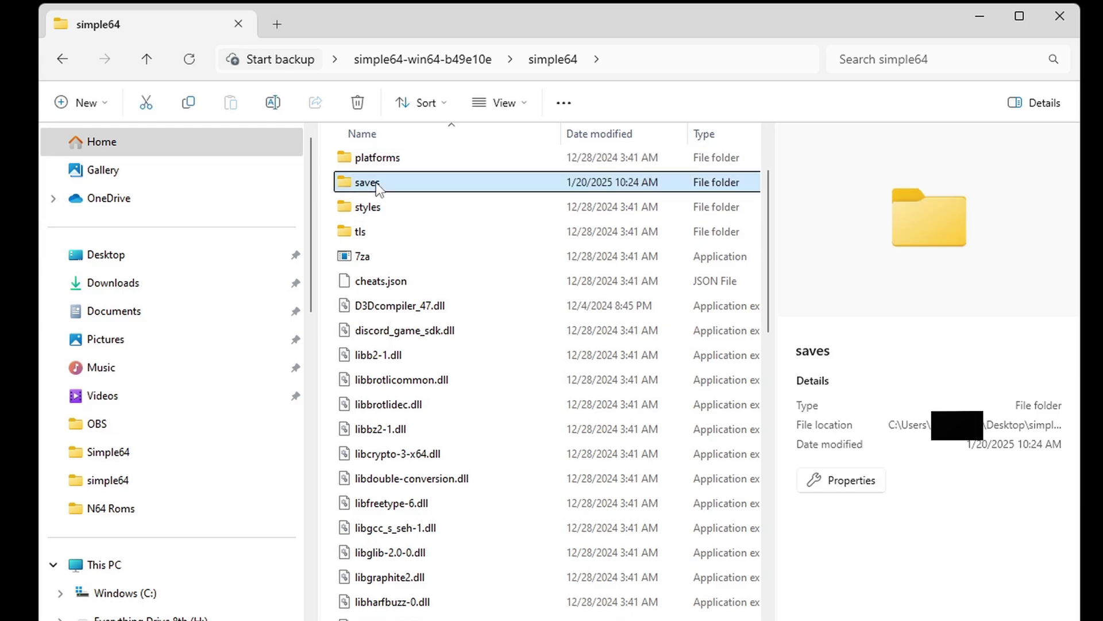
right_click(377, 188)
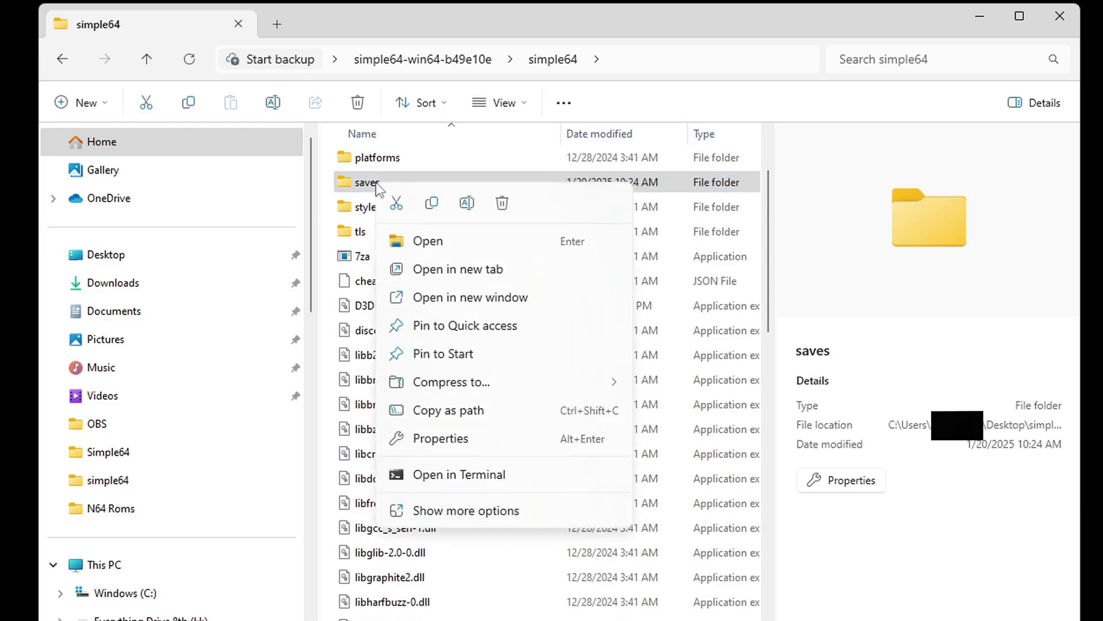
click(451, 441)
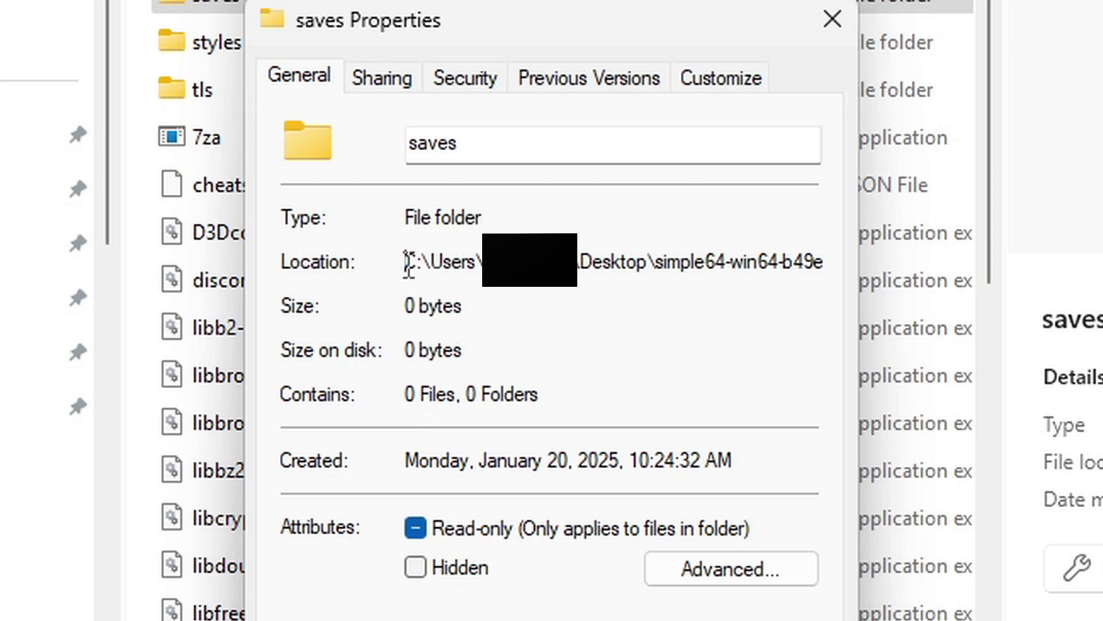
drag(408, 263, 1017, 278)
right_click(711, 261)
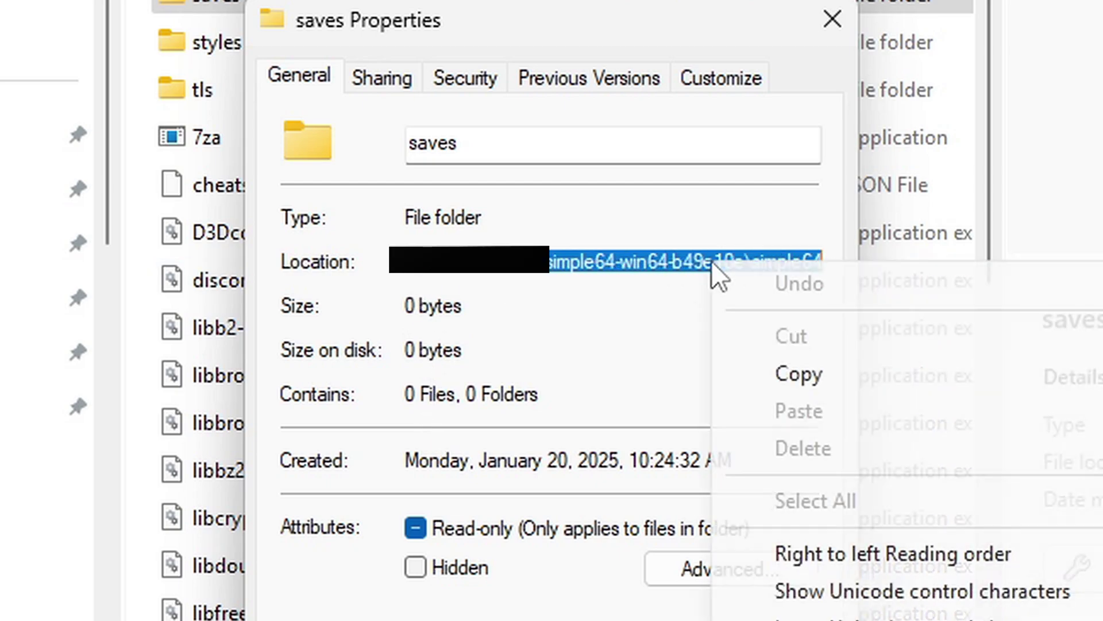
click(835, 374)
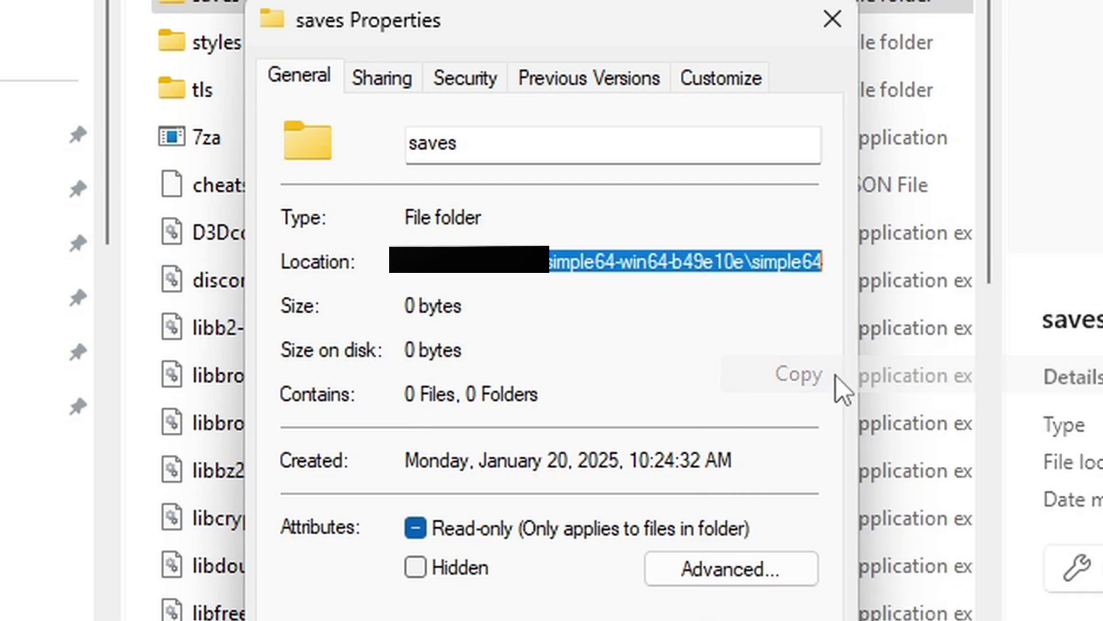
key(Escape)
- Launch the simple64-gui application from the simple64 folder and open its core and video settings
drag(772, 185, 751, 492)
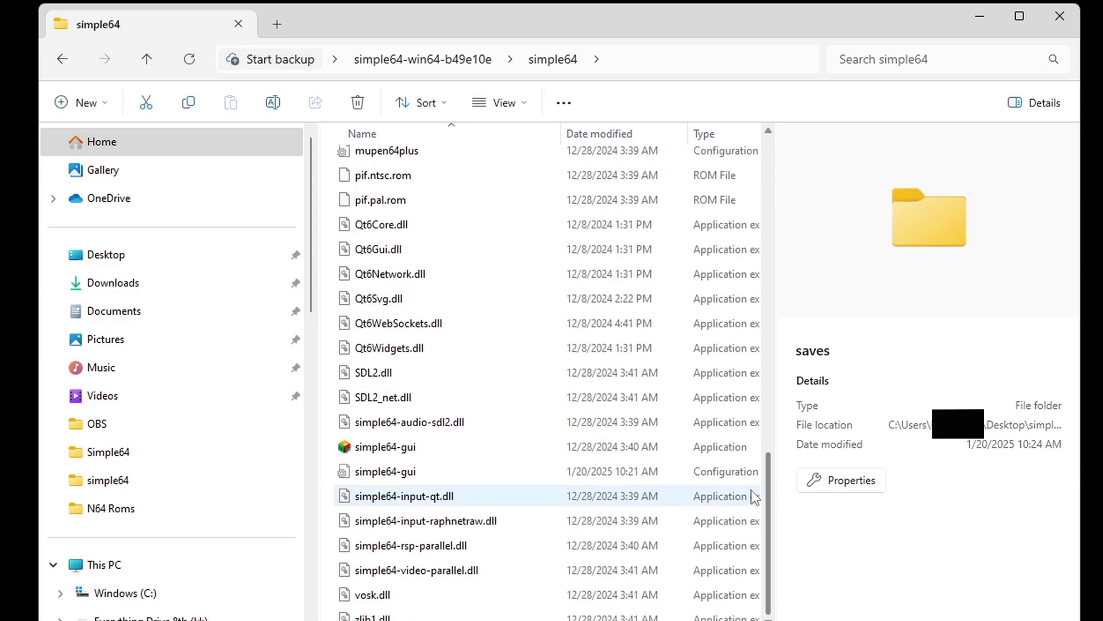
double_click(405, 448)
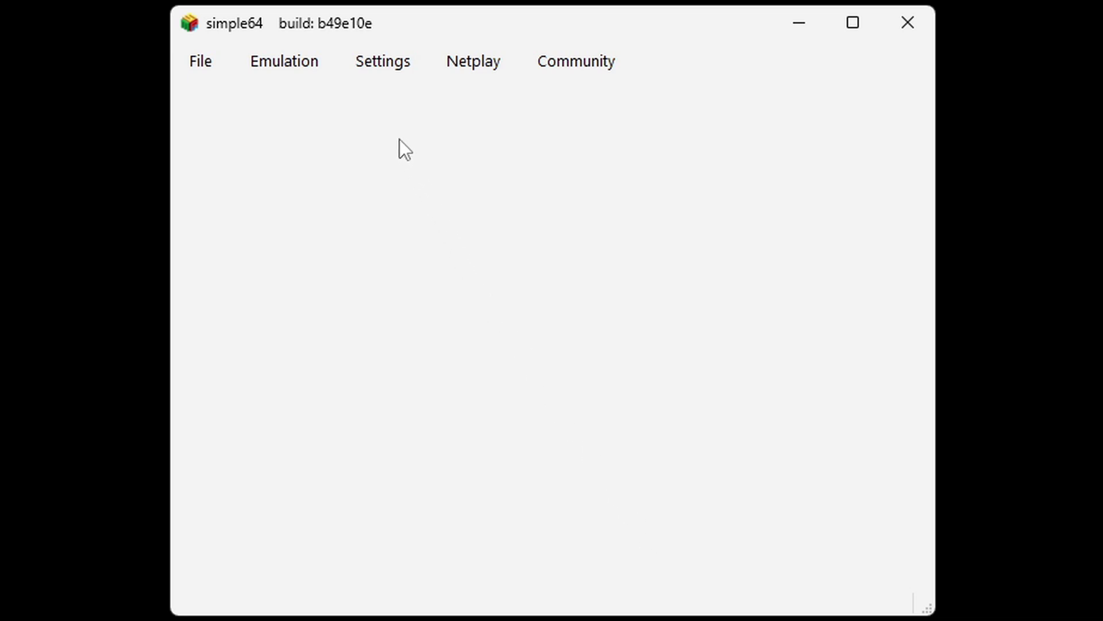
click(383, 63)
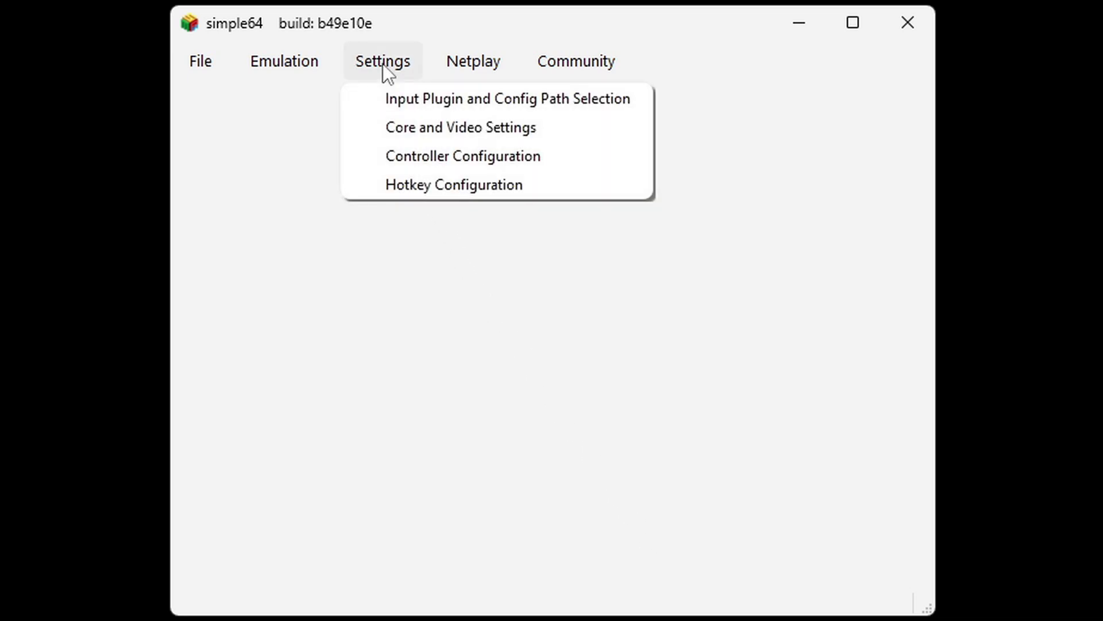
click(390, 135)
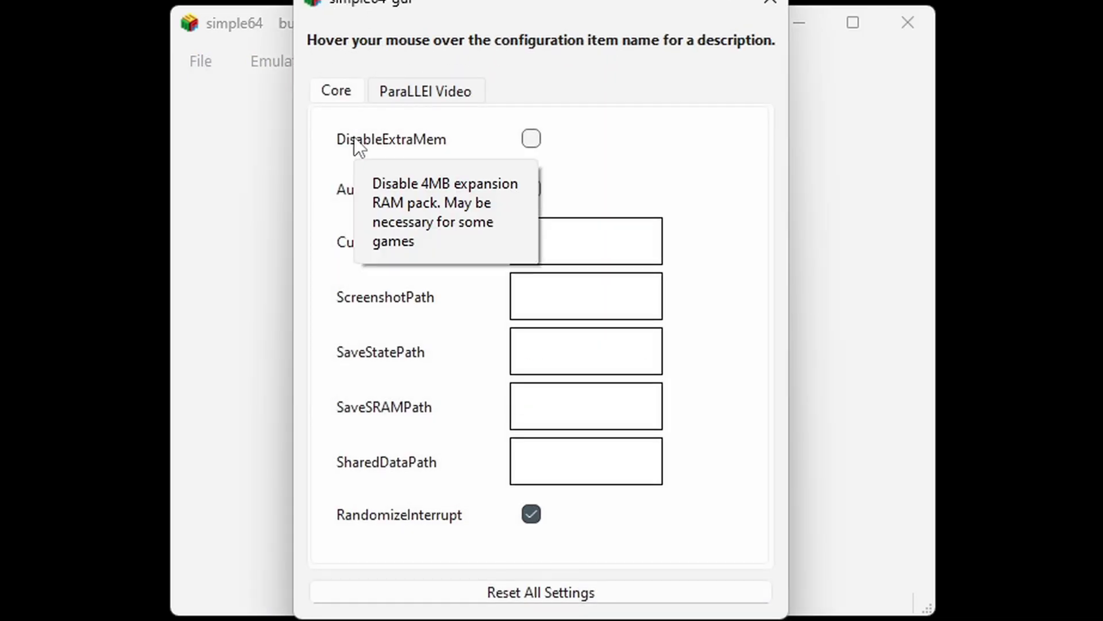
- Set SaveStatePath to the copied simple64 folder path with \saves appended
mouse_move(325, 365)
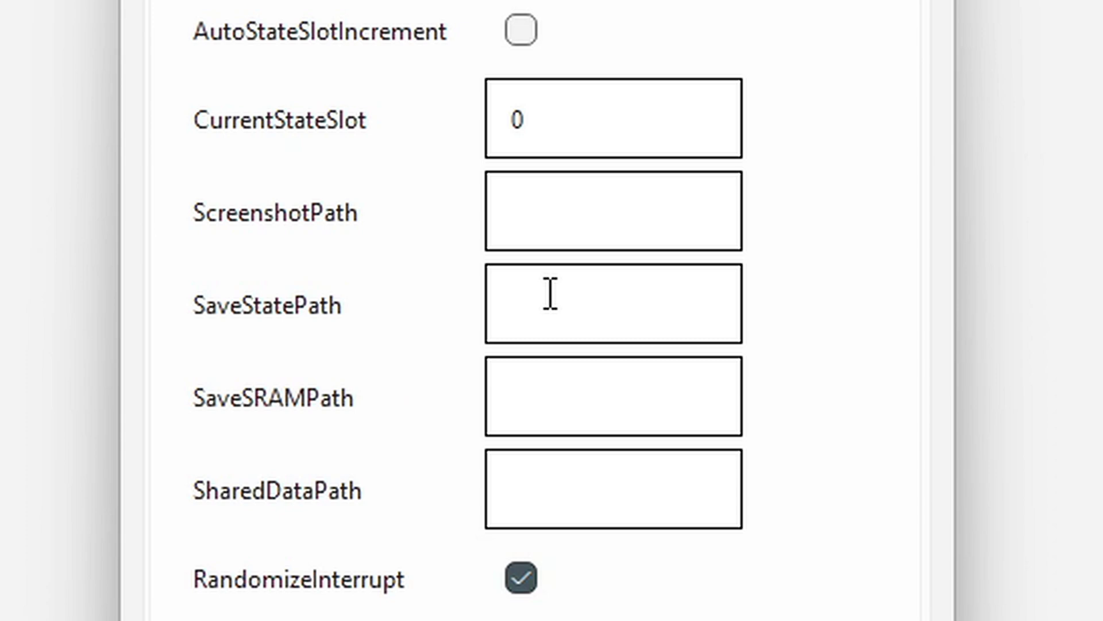
right_click(549, 347)
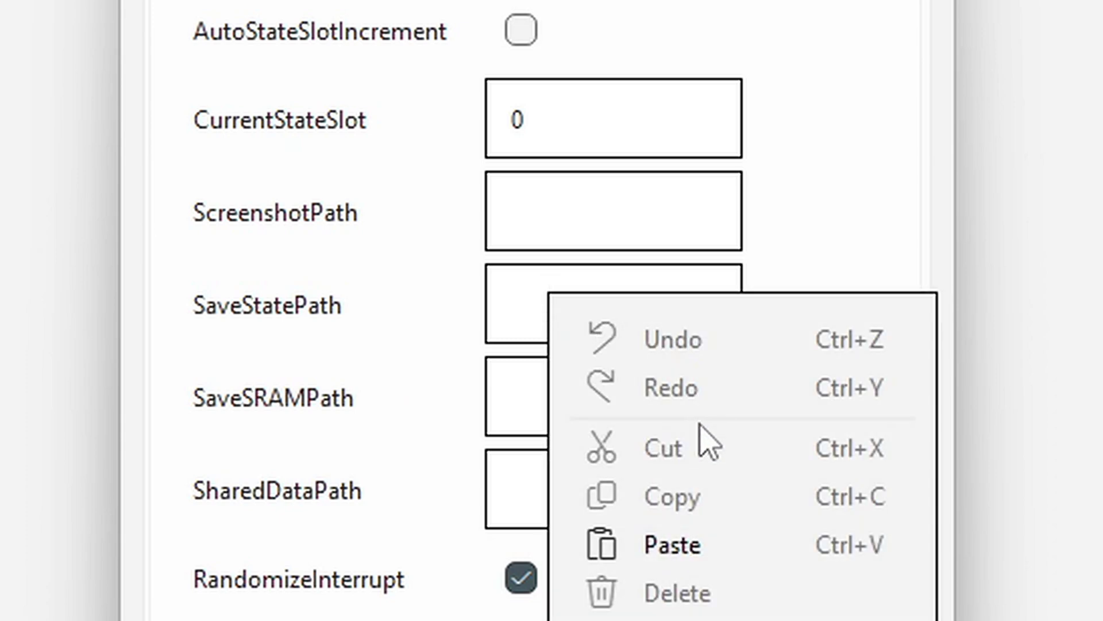
click(705, 543)
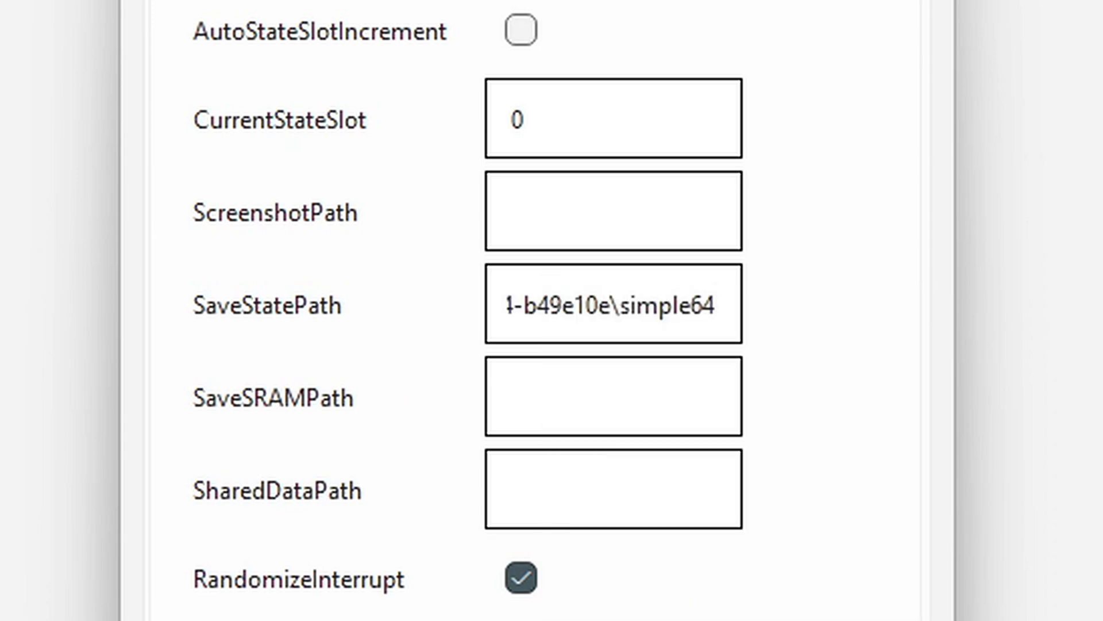
text(\saves)
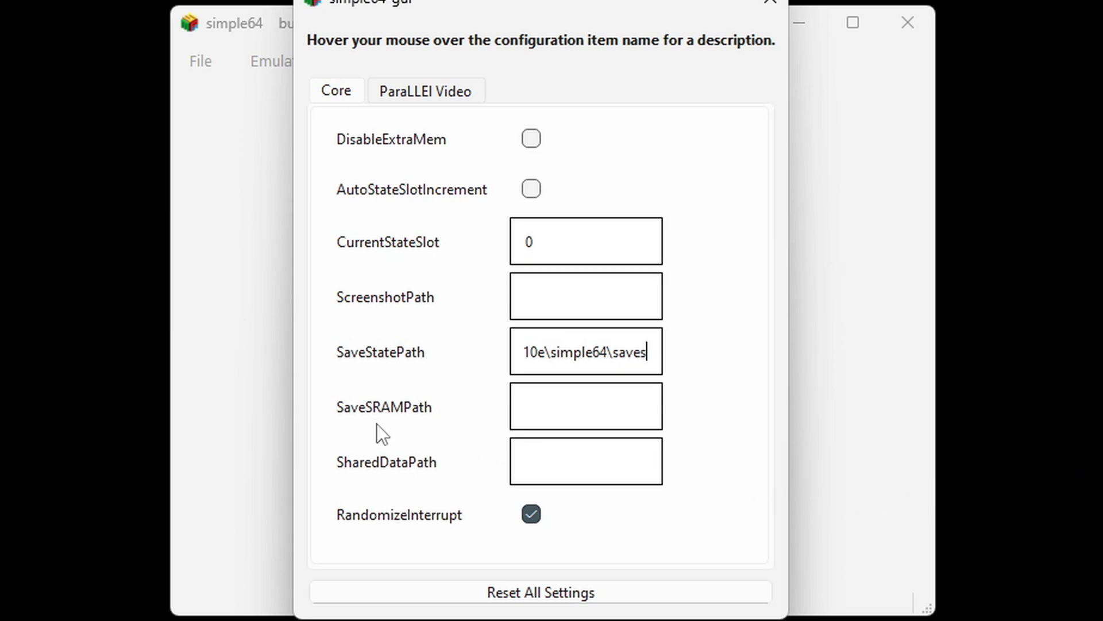
- Set SaveSRAMPath to the same copied simple64 folder path ending in \saves
right_click(536, 407)
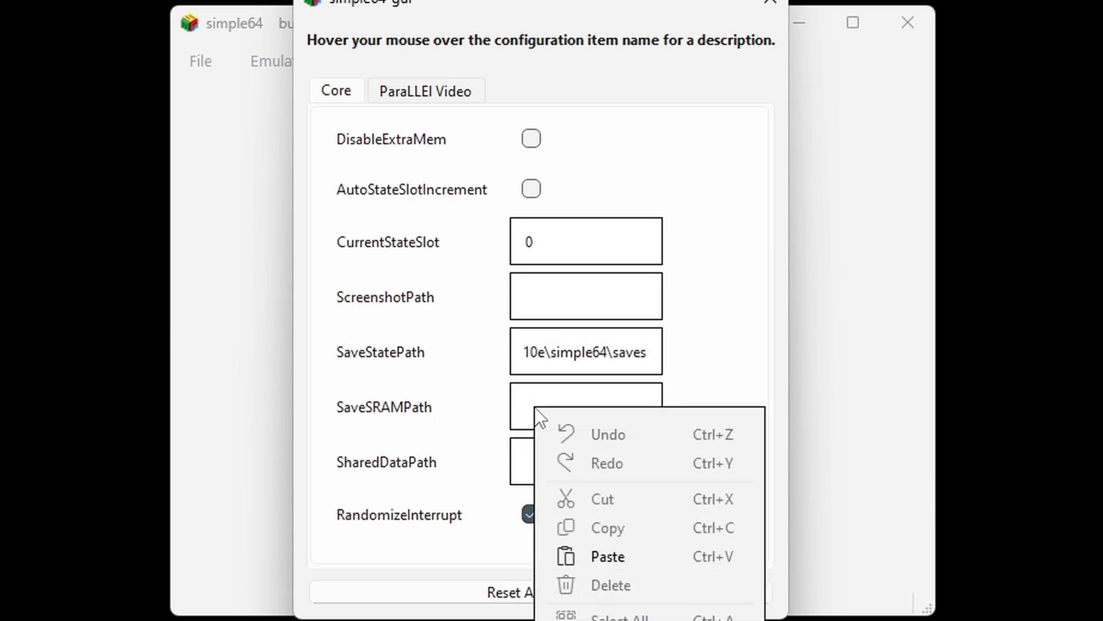
click(625, 556)
text(\simple64\)
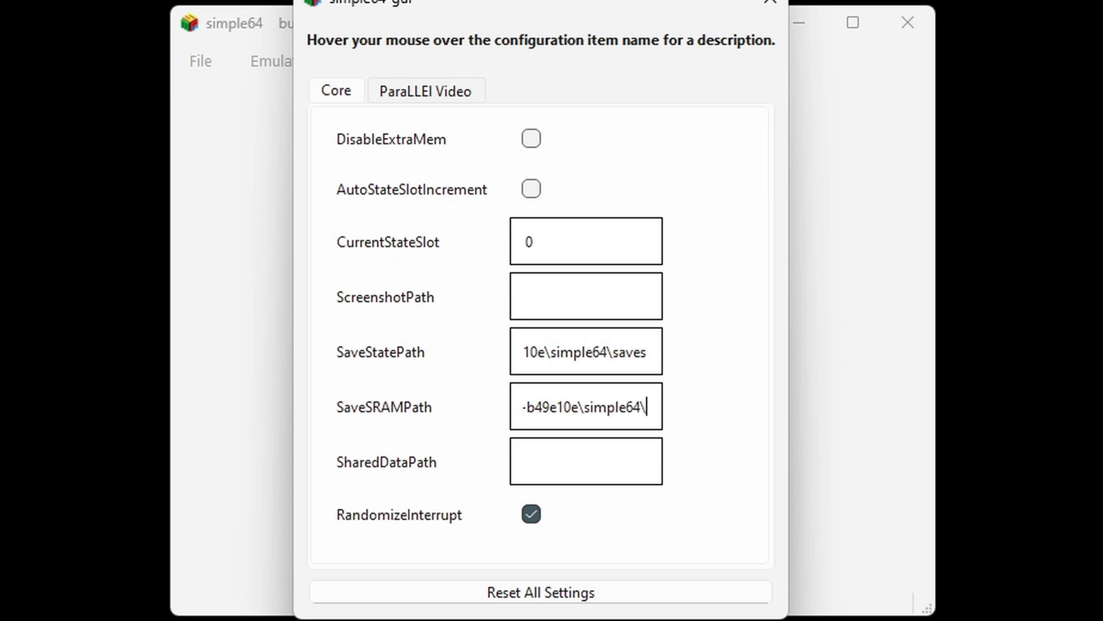
text(saves)
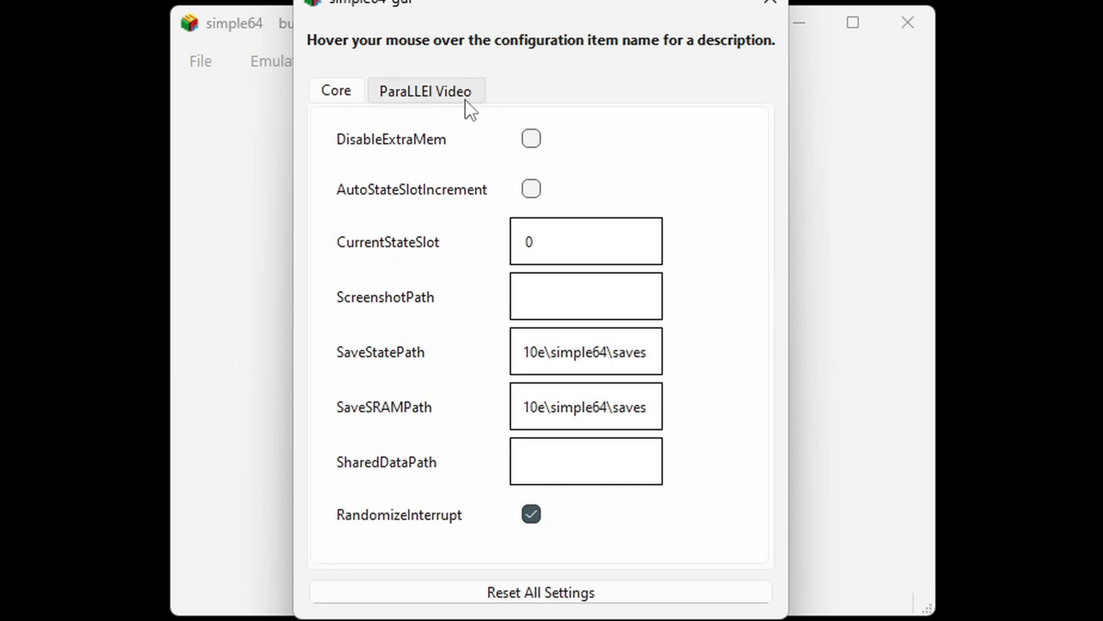
- In the ParaLLEl video settings, enable Fullscreen and VSync and set Upscaling to 8
click(443, 92)
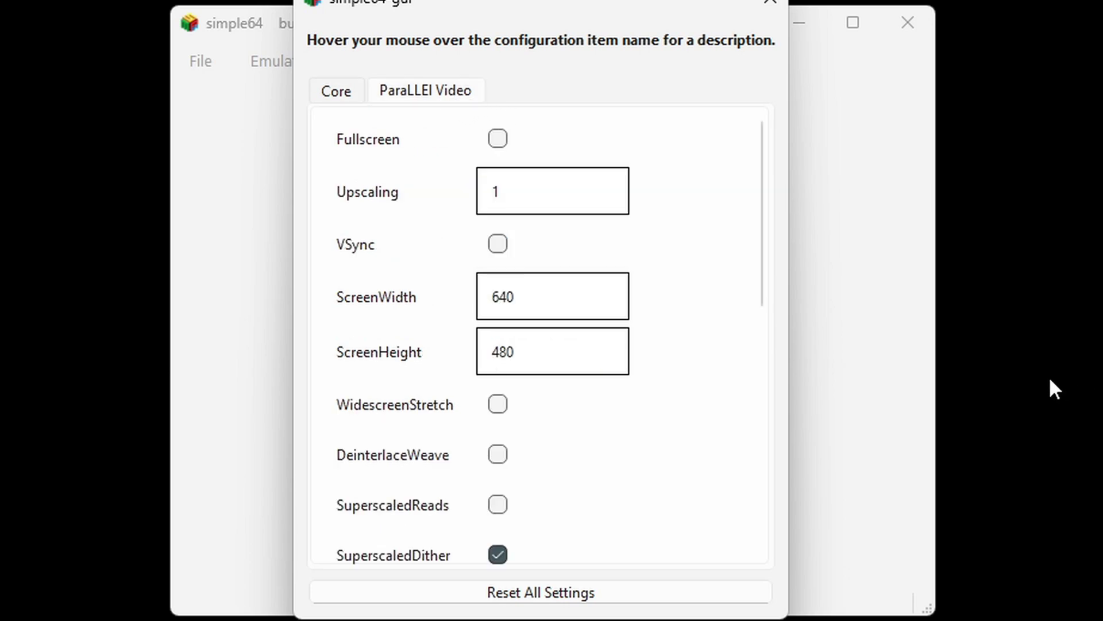
click(498, 139)
click(527, 198)
key(BackSpace)
text(8)
click(496, 244)
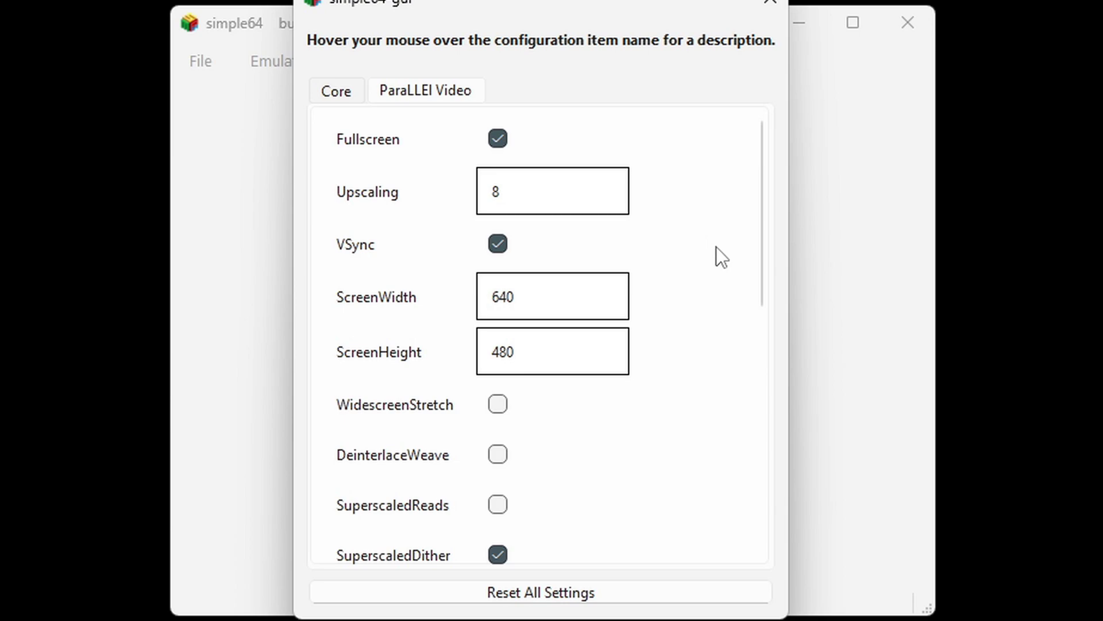
- Set ScreenWidth to 1920 and ScreenHeight to 1080, enable WidescreenStretch, and close the video settings
double_click(597, 293)
key(BackSpace)
text(1920)
key(Tab)
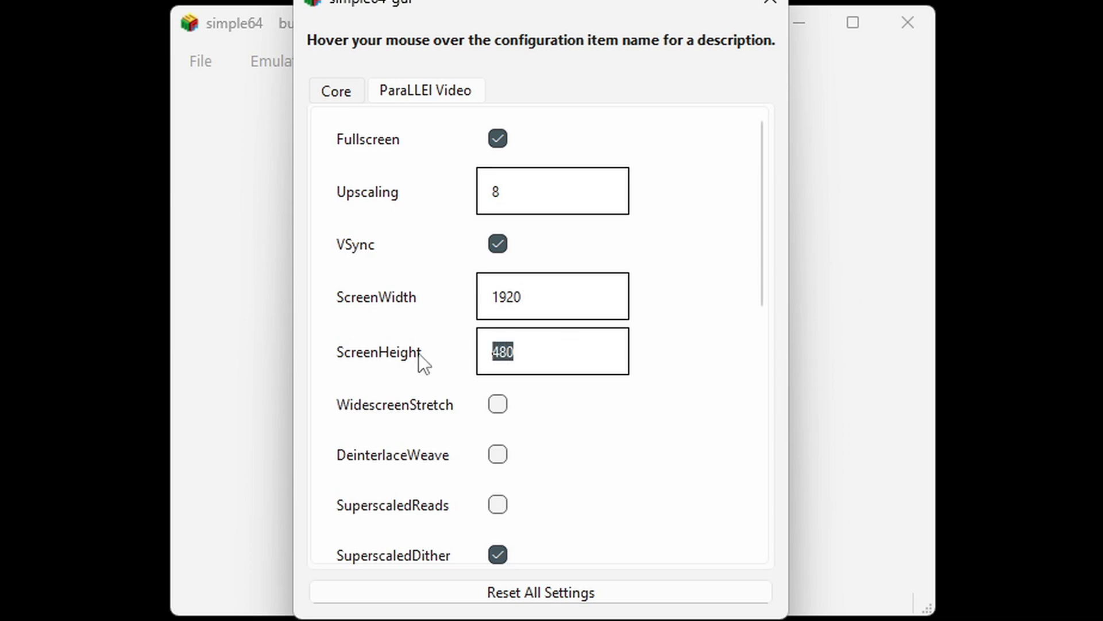
text(1080)
click(499, 406)
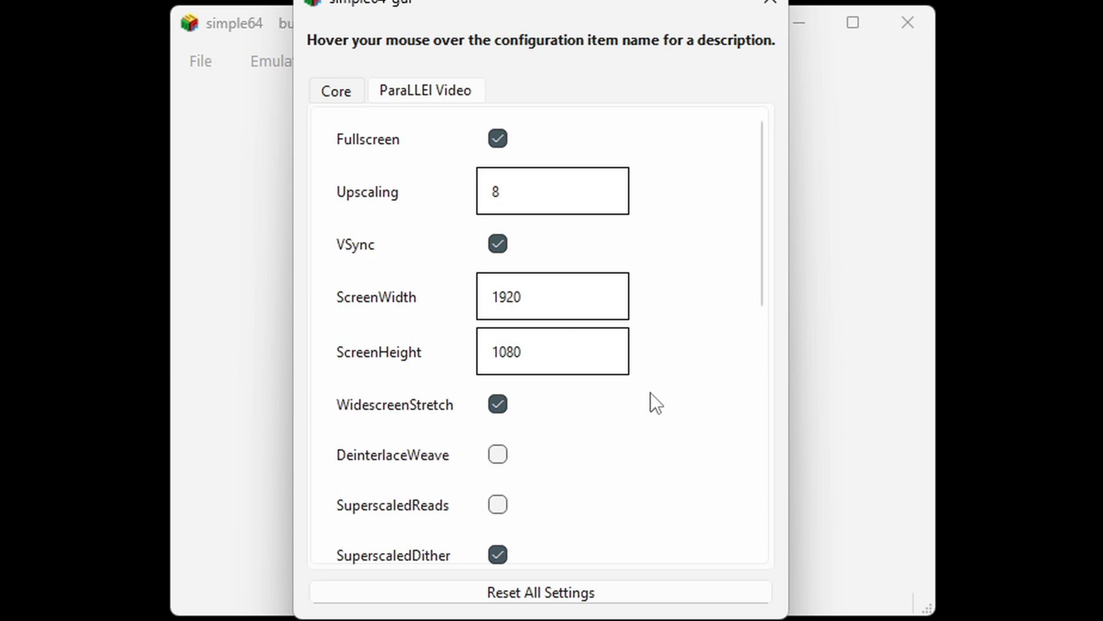
drag(762, 168, 757, 410)
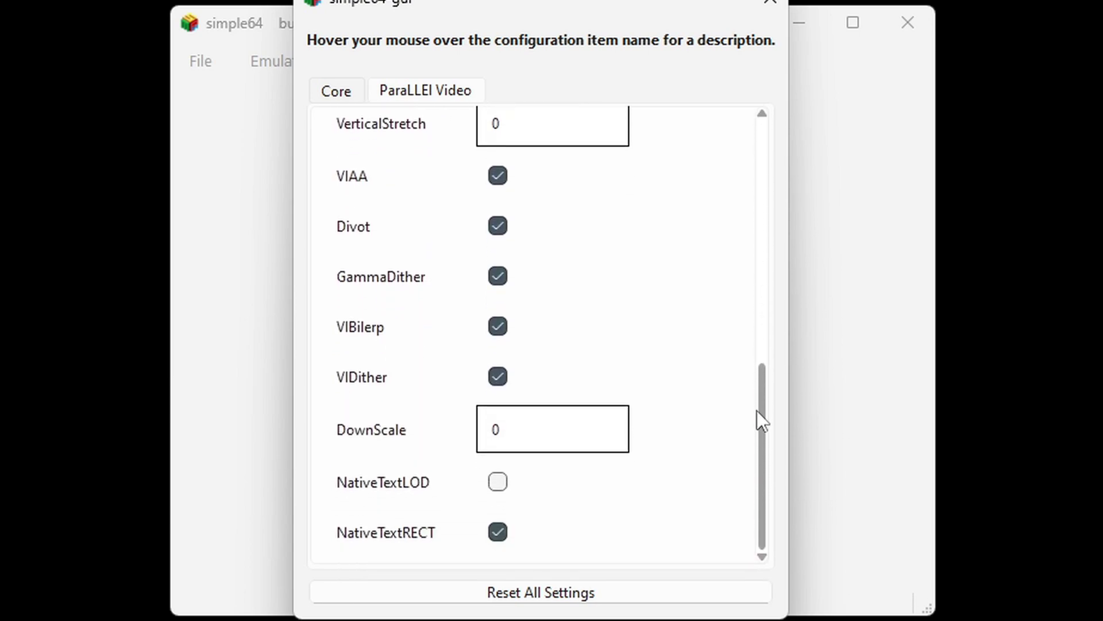
click(771, 3)
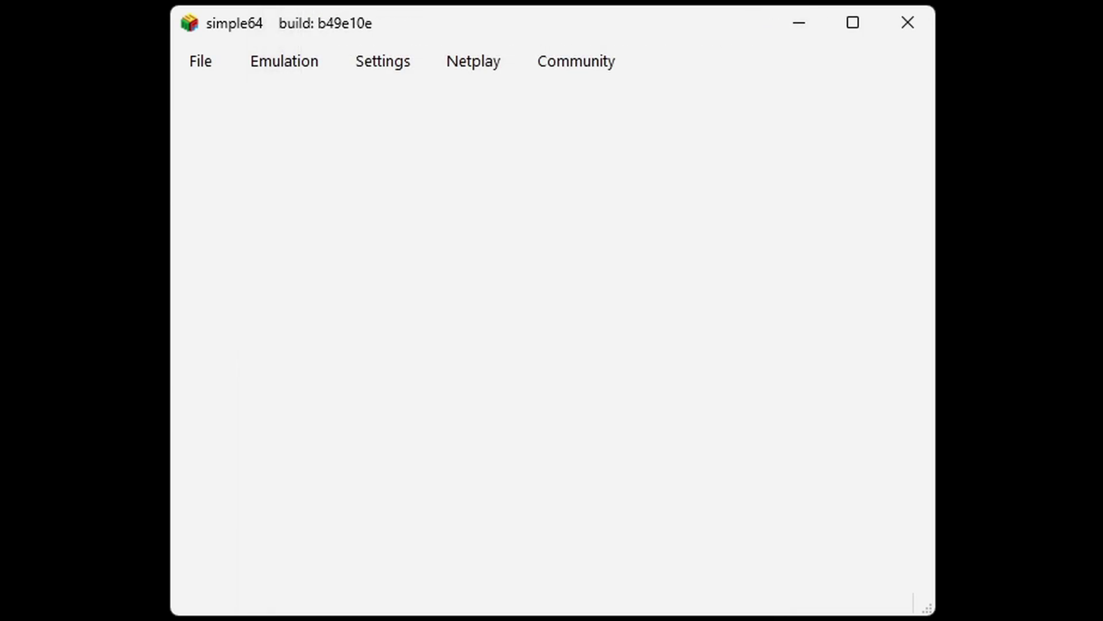
- Open the controller configuration and set Controller 1's gamepad to 1:Xbox Series X Controller
click(382, 64)
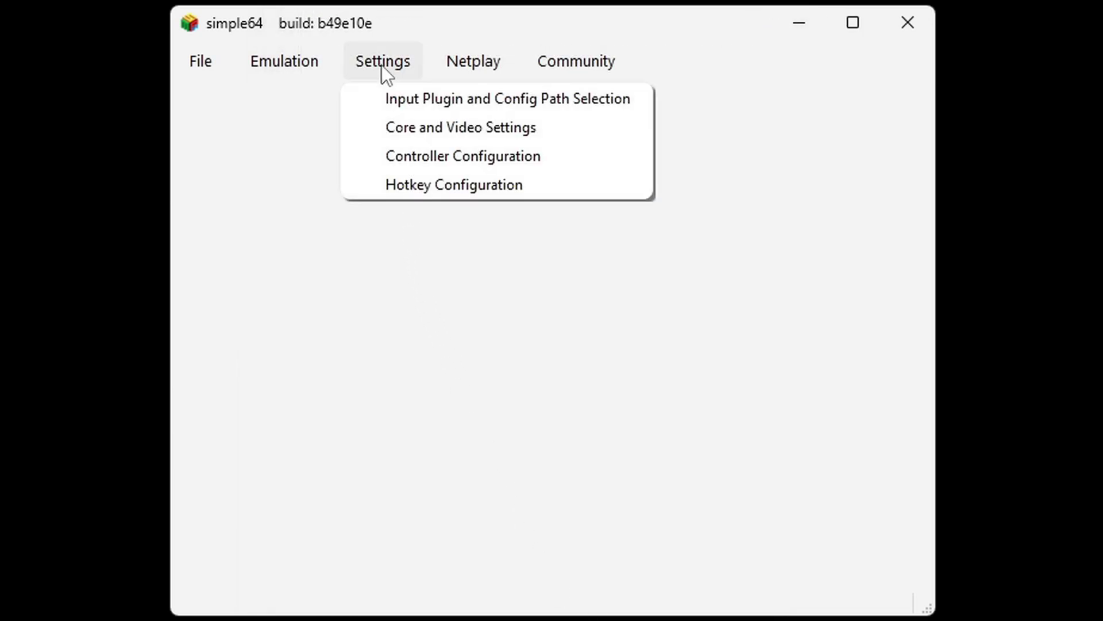
click(386, 161)
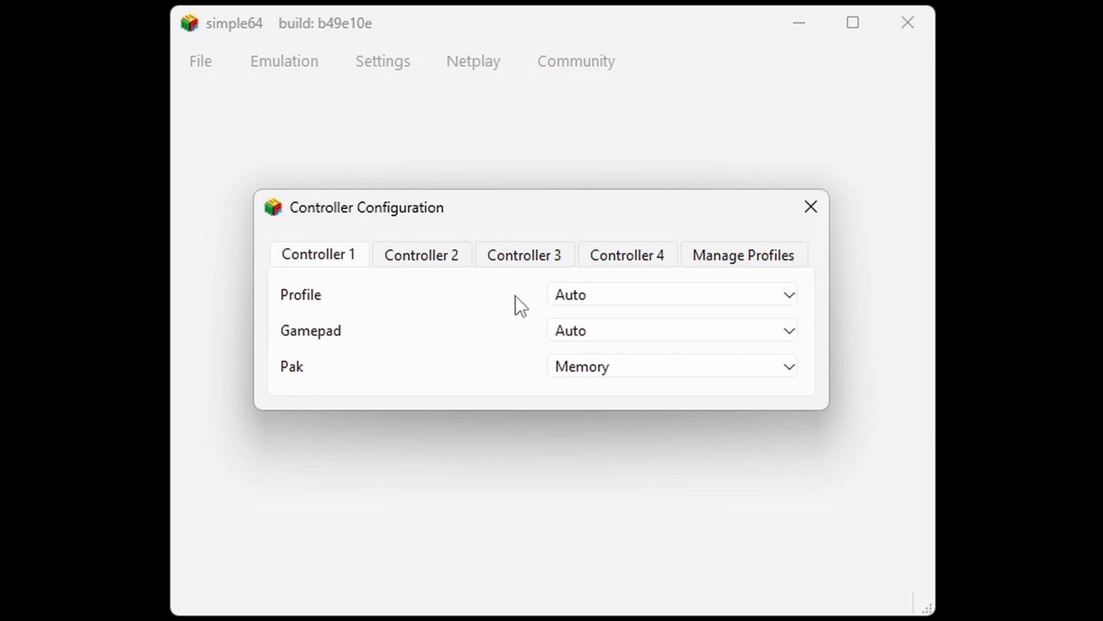
click(790, 332)
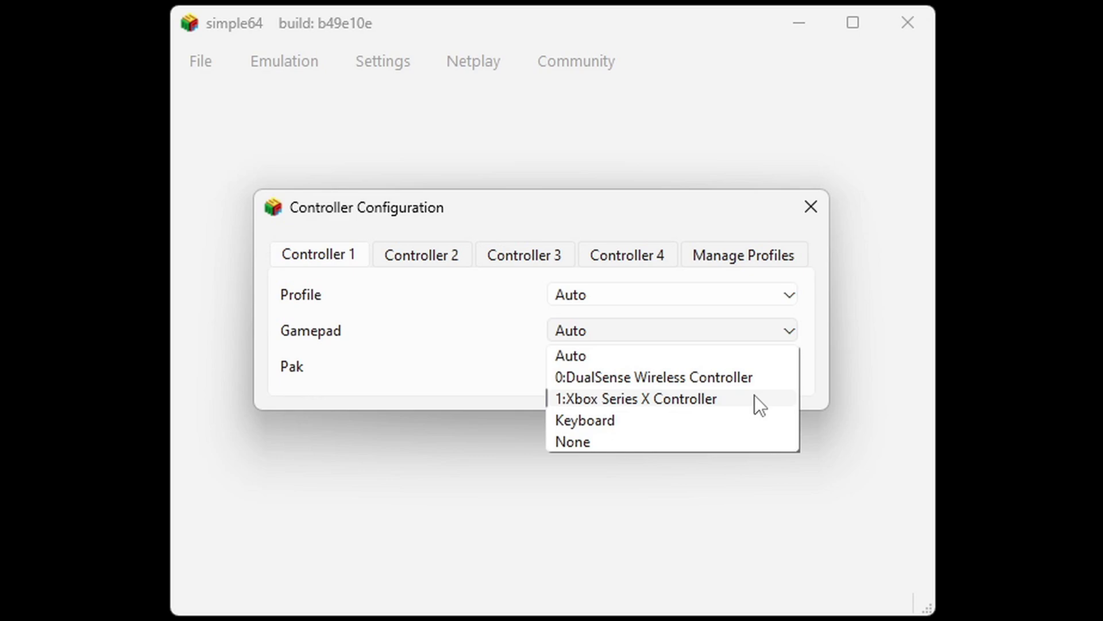
click(655, 405)
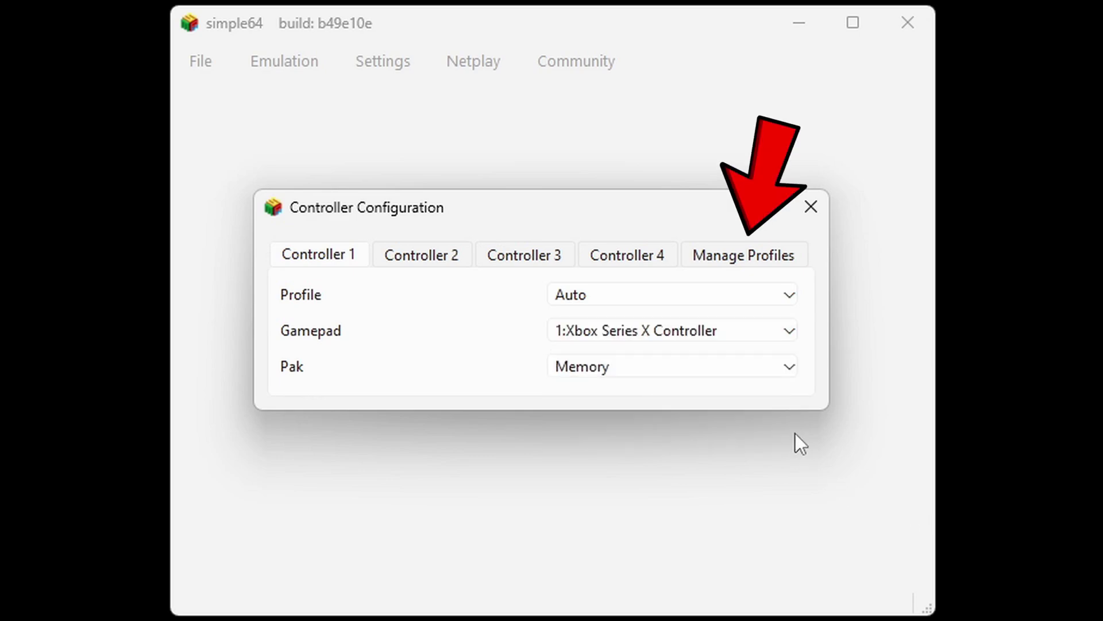
- Create a gamepad profile named P1, map all its N64 inputs to the physical controller, including A to Button 0 and B to Button 1, and save it
click(771, 255)
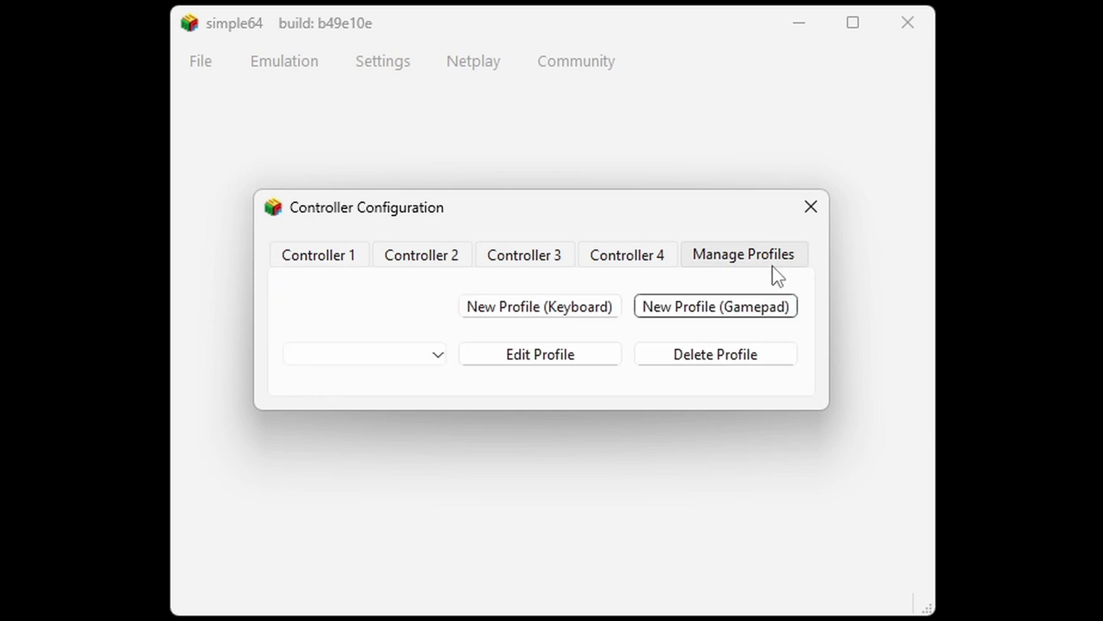
click(780, 309)
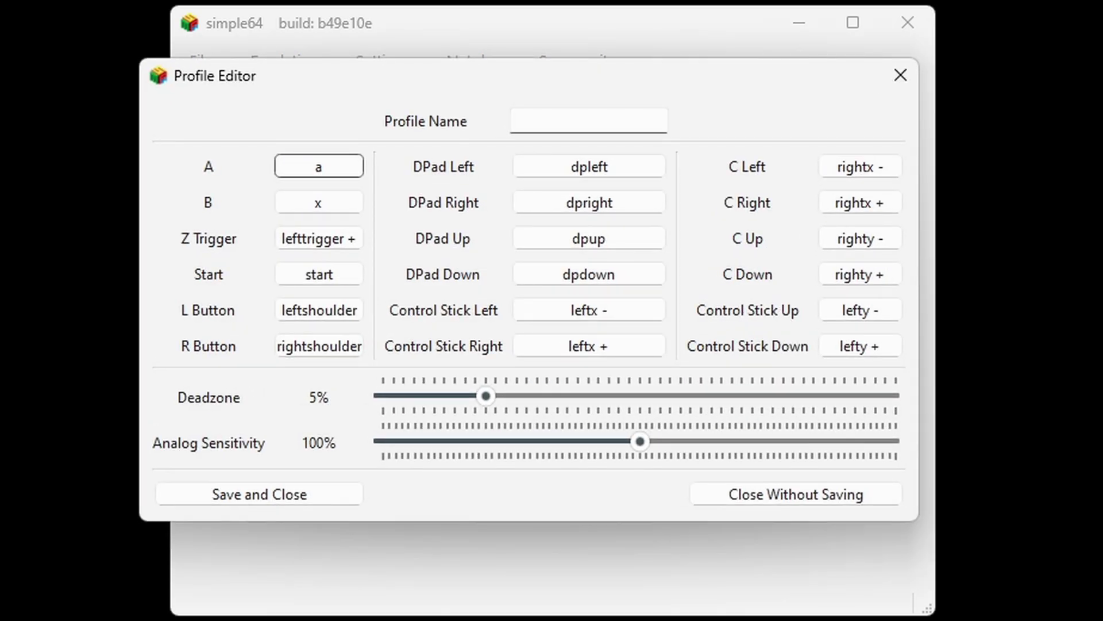
text(P1)
click(336, 164)
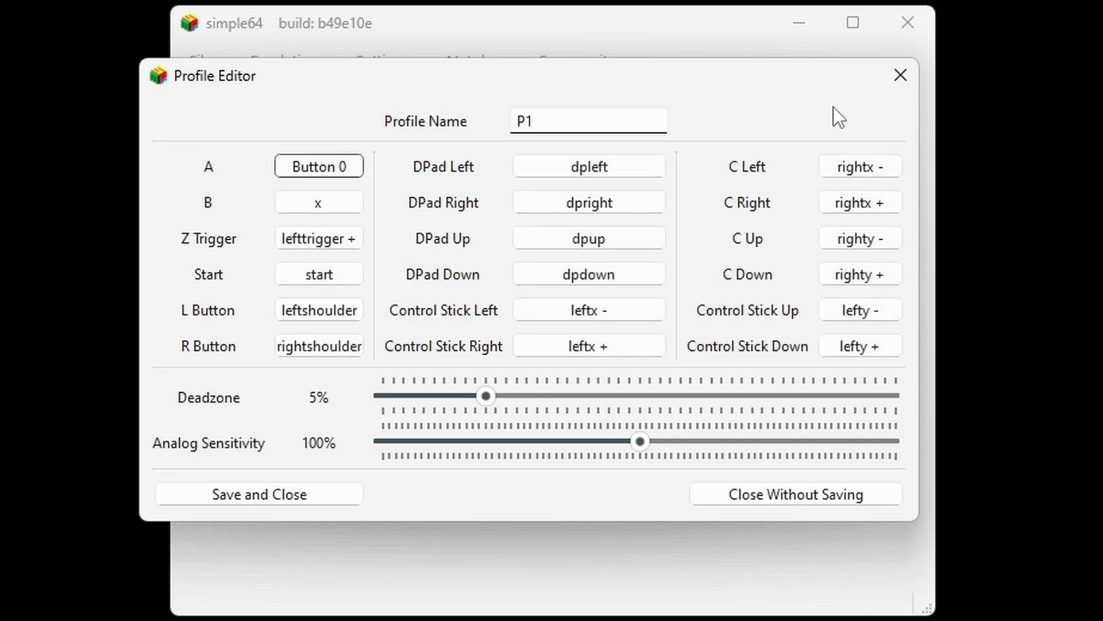
click(324, 199)
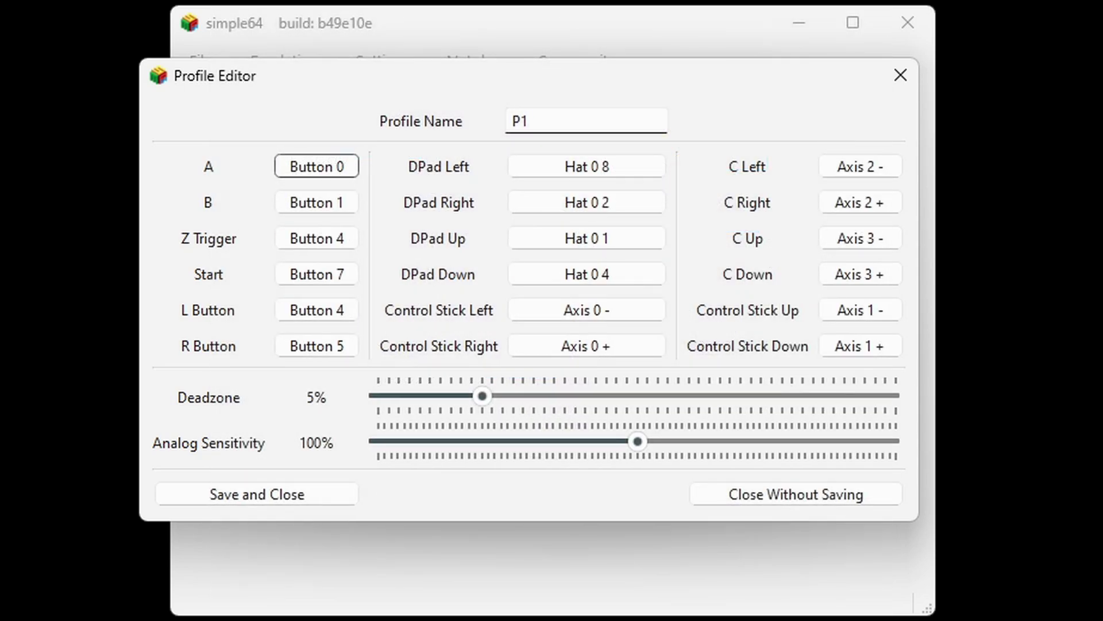
click(299, 492)
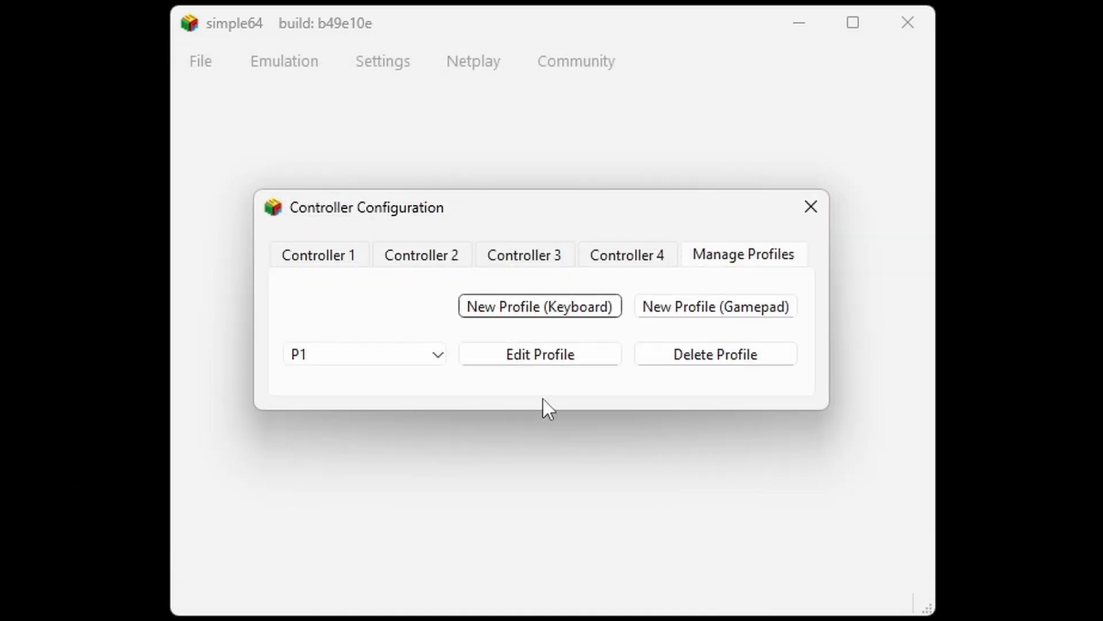
- Assign the P1 profile to Controller 1 and close the controller configuration
click(430, 257)
click(522, 253)
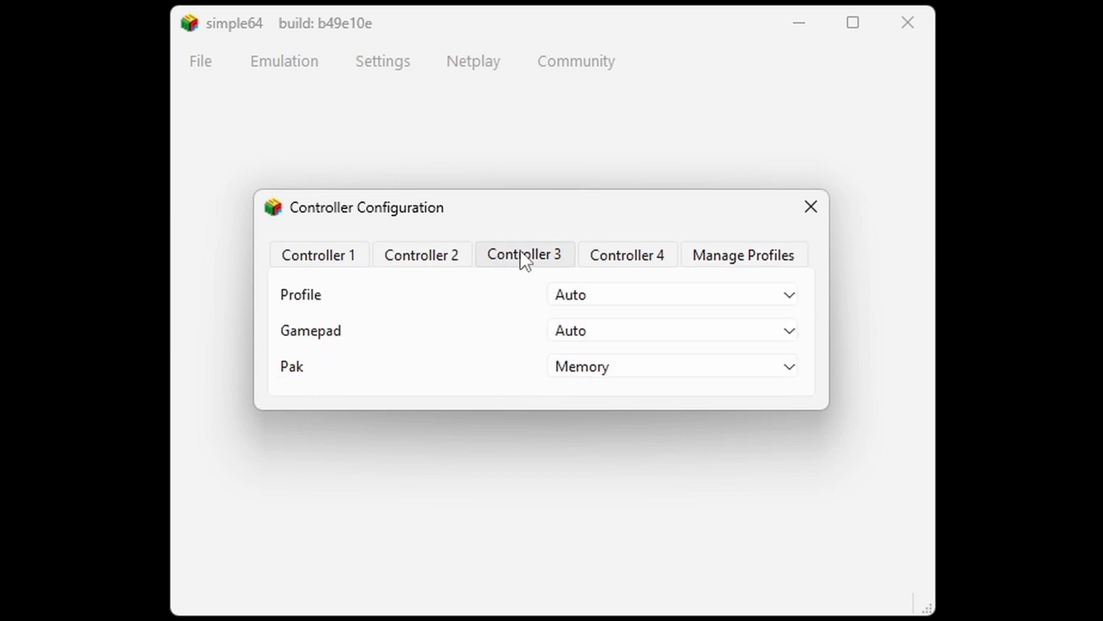
click(627, 254)
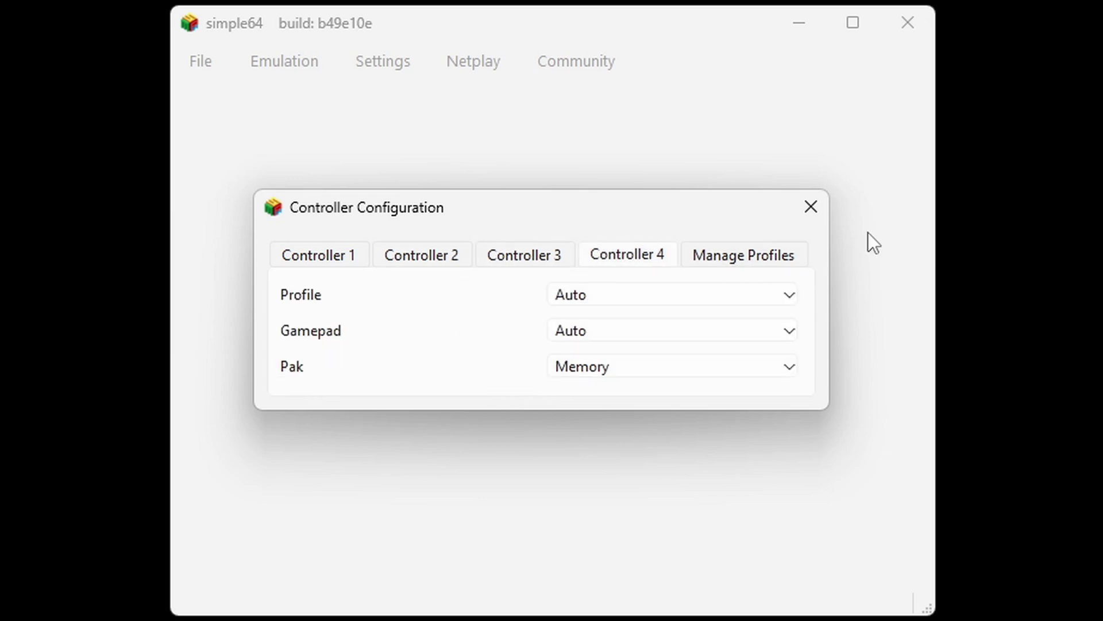
click(318, 257)
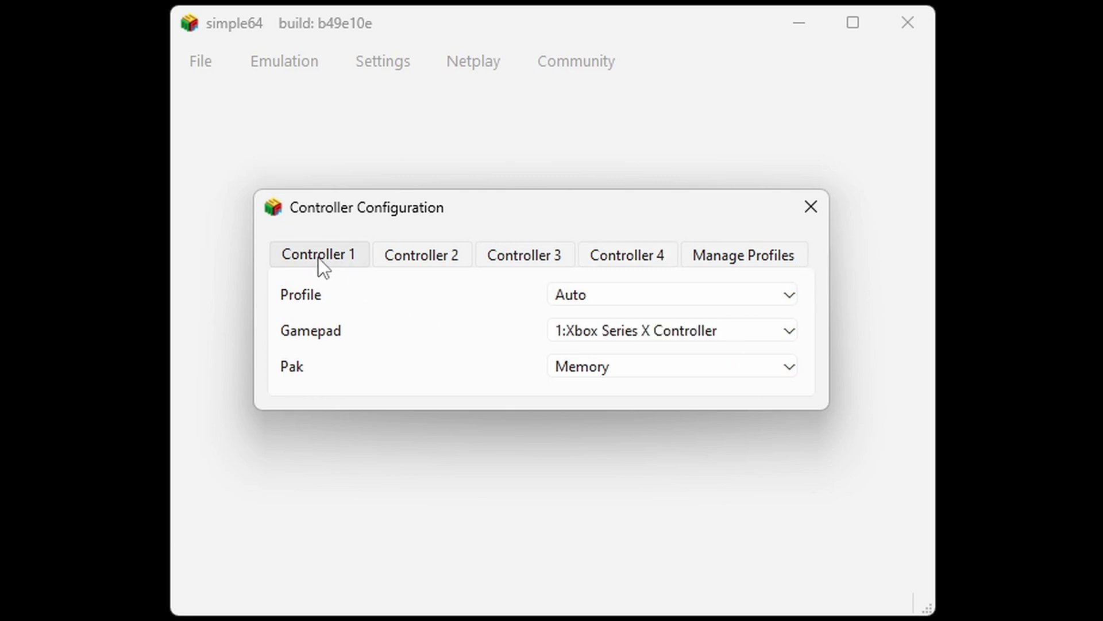
click(680, 294)
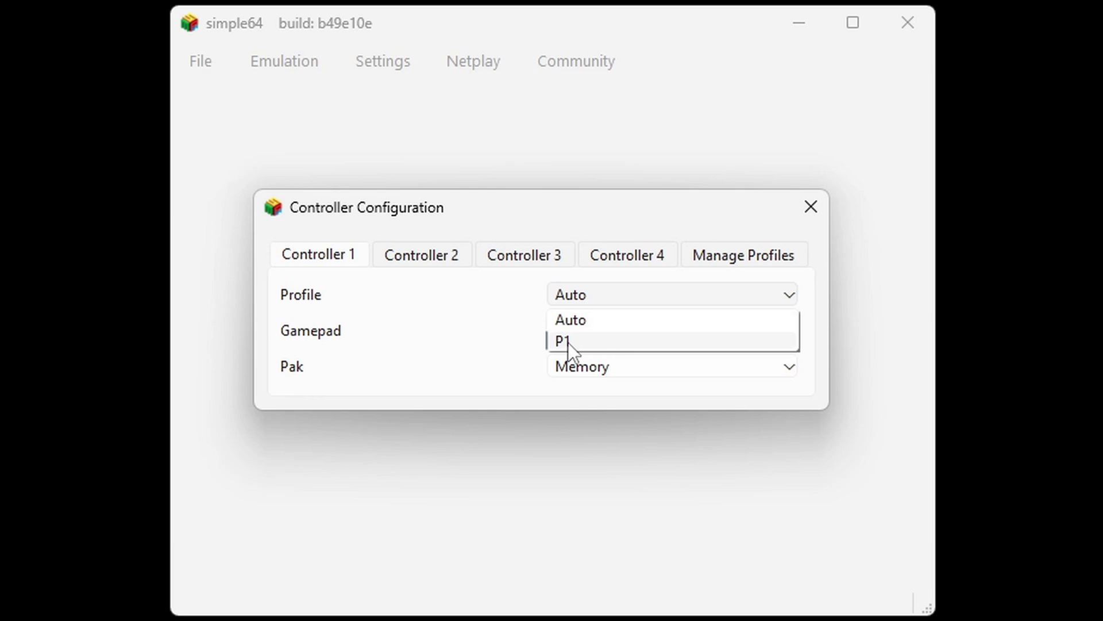
click(601, 342)
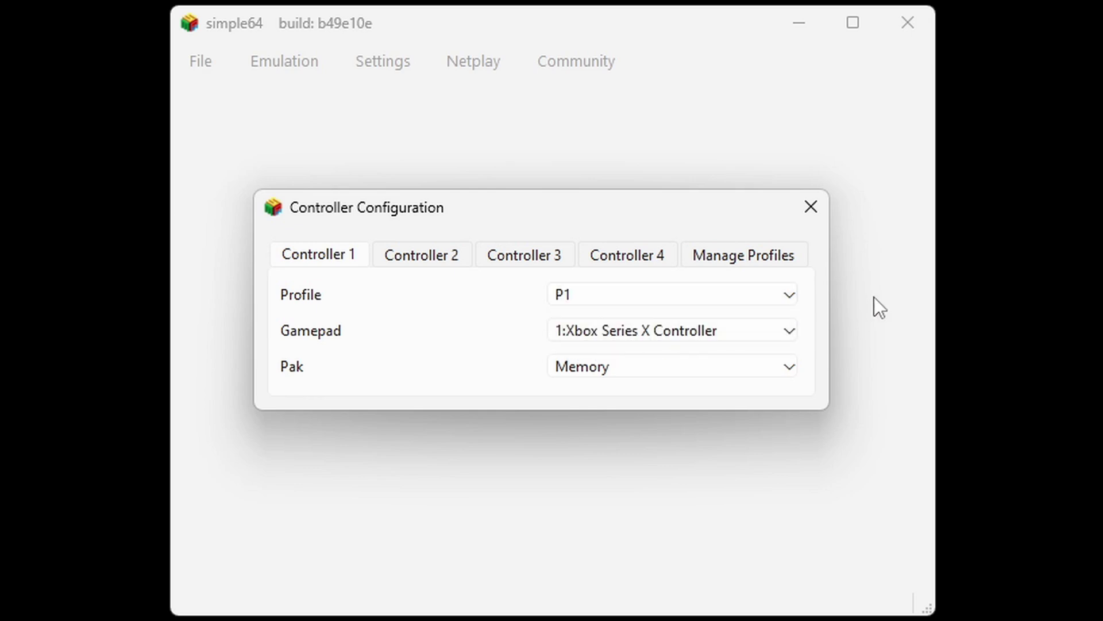
click(811, 208)
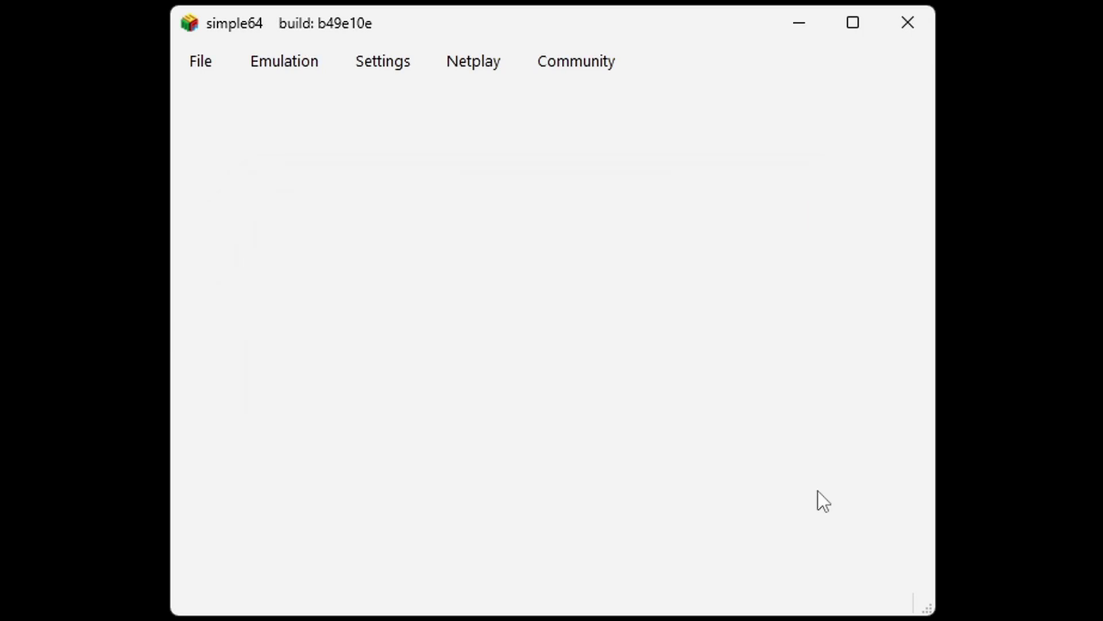
- Review the keyboard mappings in the hotkey configuration and close it
click(386, 60)
click(417, 186)
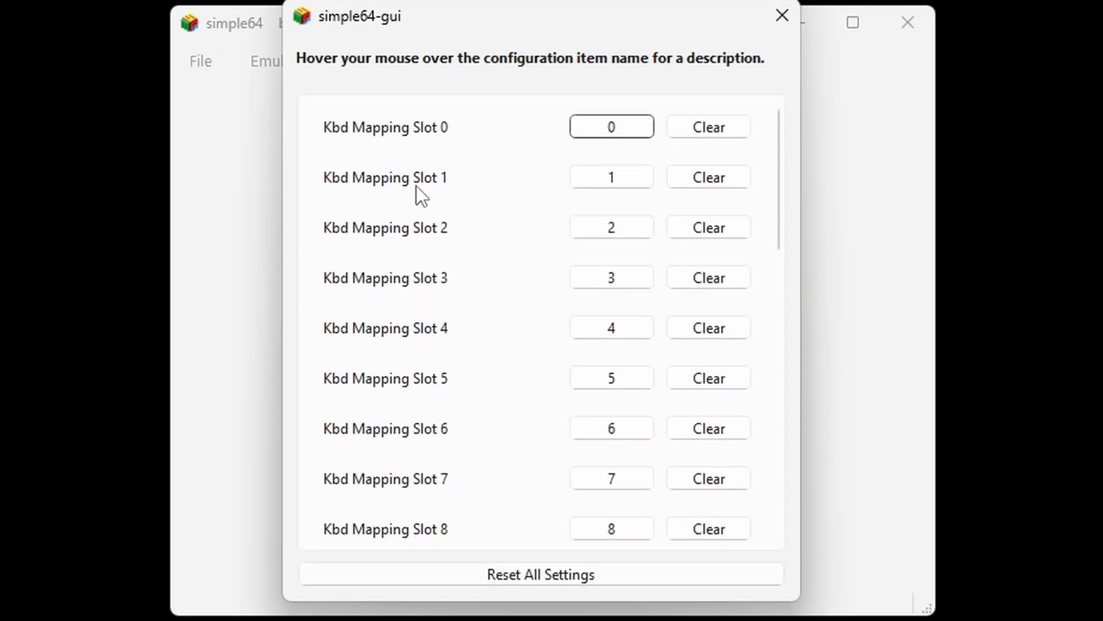
drag(778, 122, 811, 446)
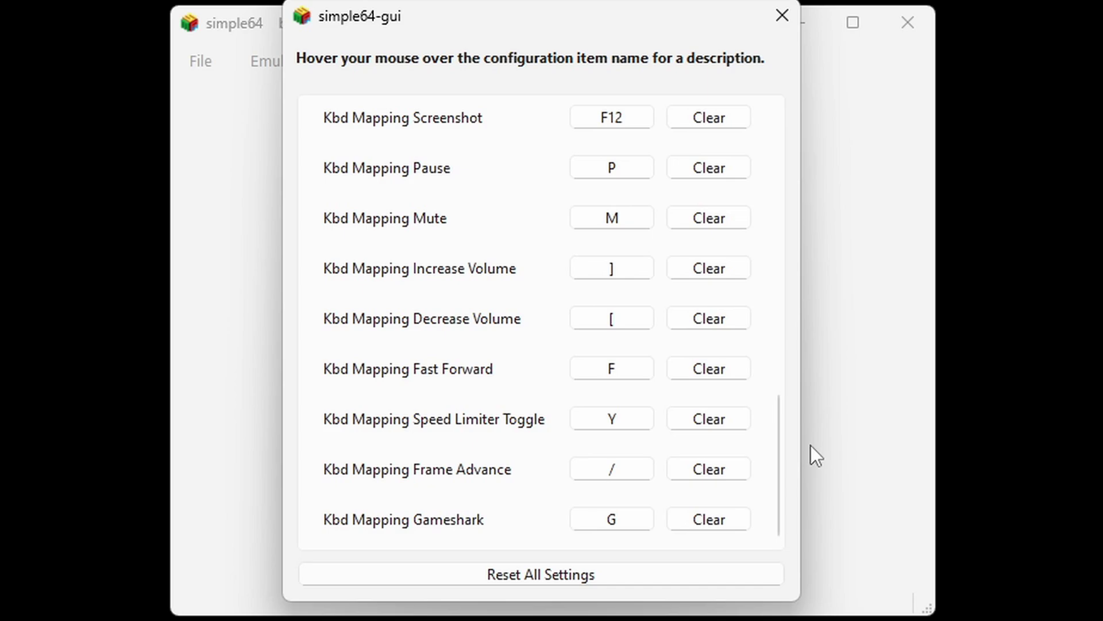
key(Escape)
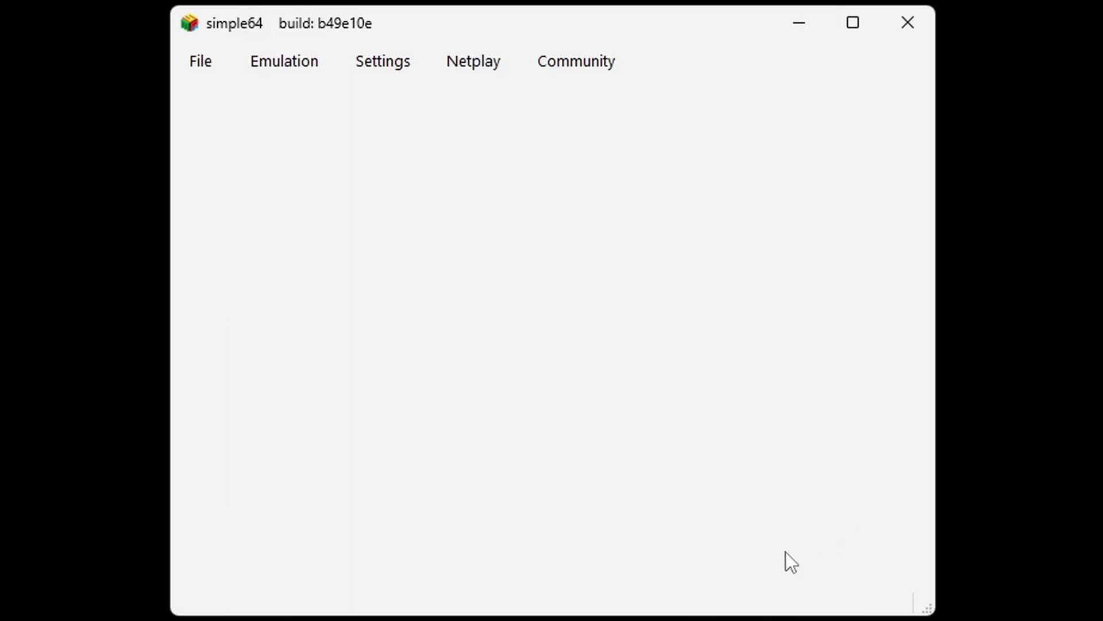
- Open the Gex 3 - Deep Cover Gecko (USA).z64 ROM from the N64 Roms folder on the Desktop
click(198, 63)
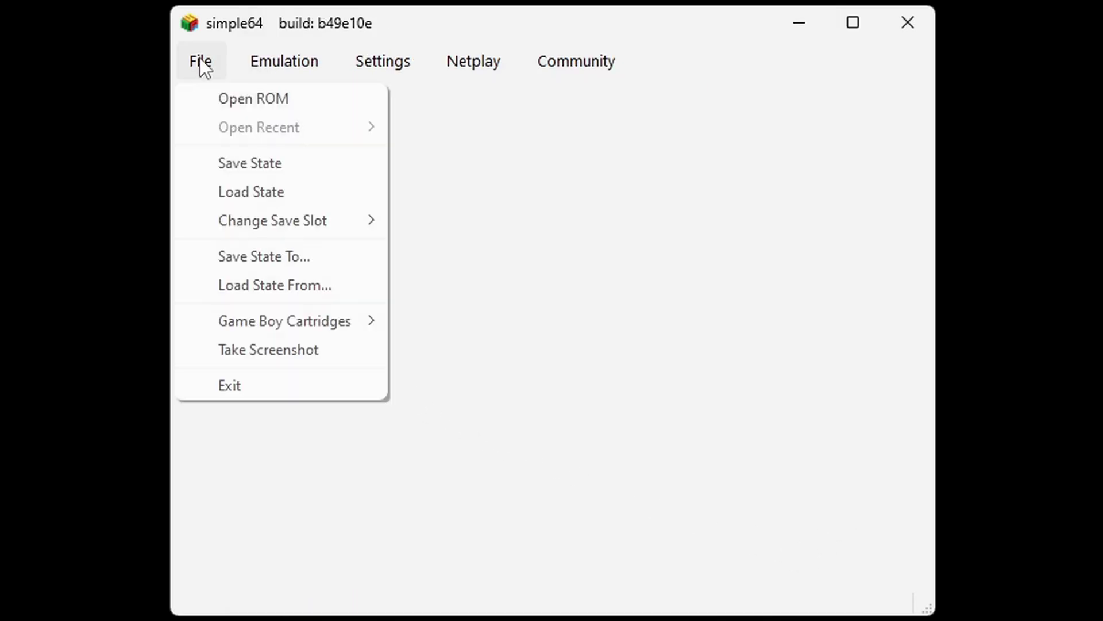
click(233, 107)
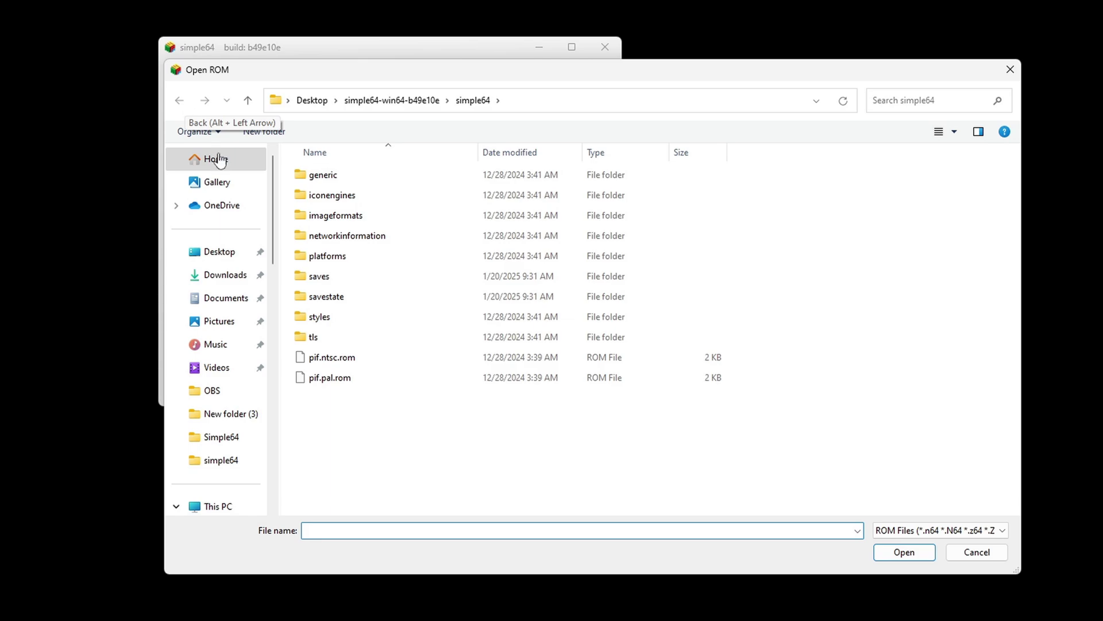
click(234, 251)
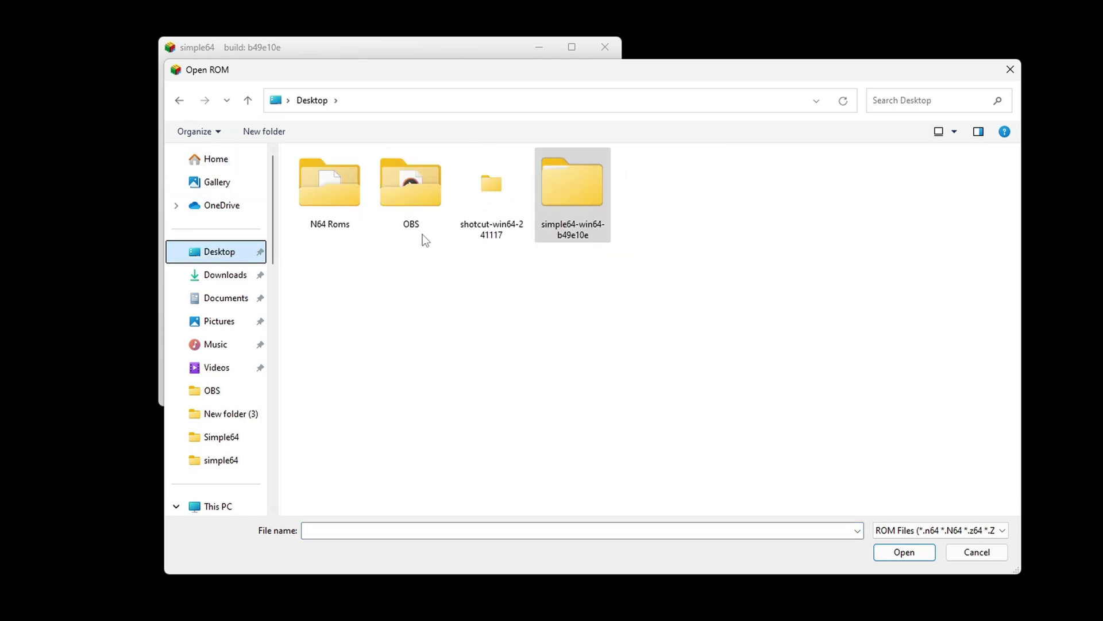
double_click(337, 182)
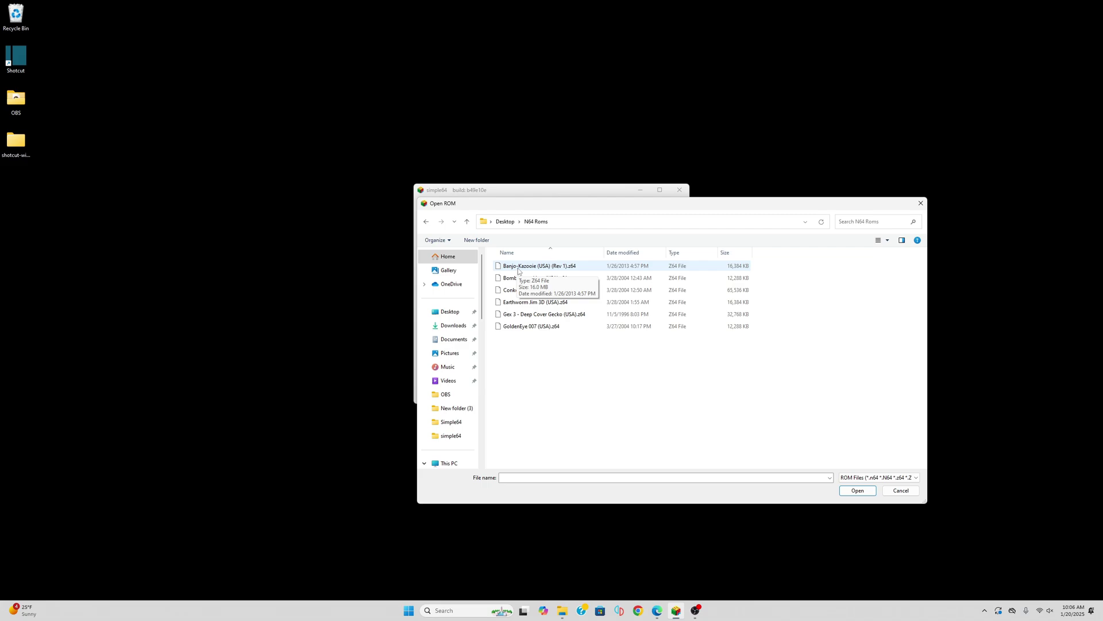
double_click(525, 315)
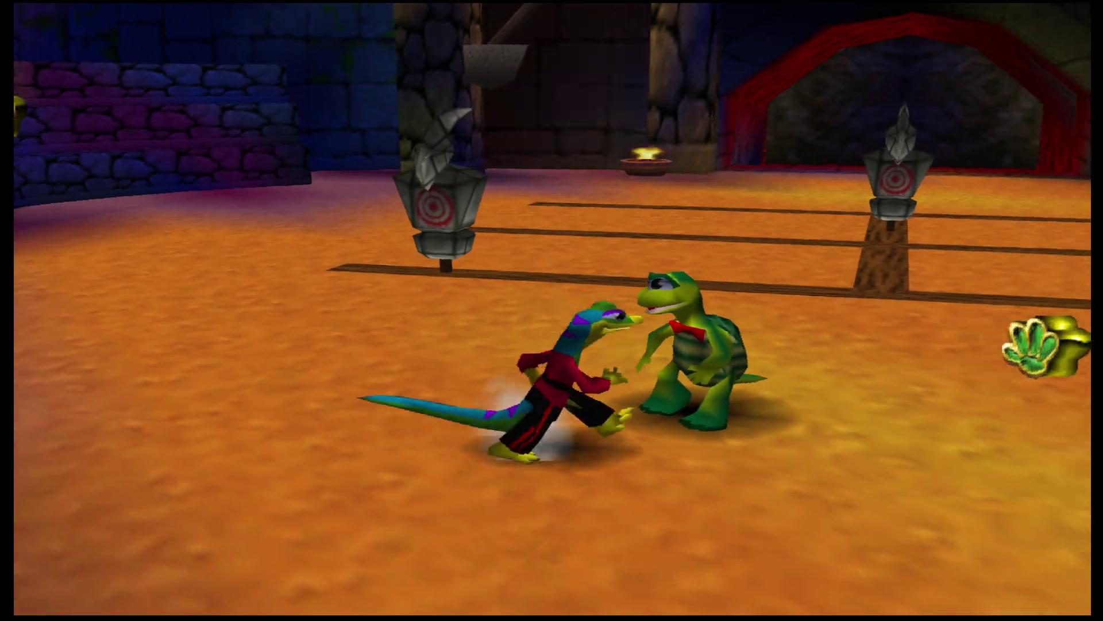
- Pause Gex 3 and save the game to a new memory file, keeping the blank file name
key(Return)
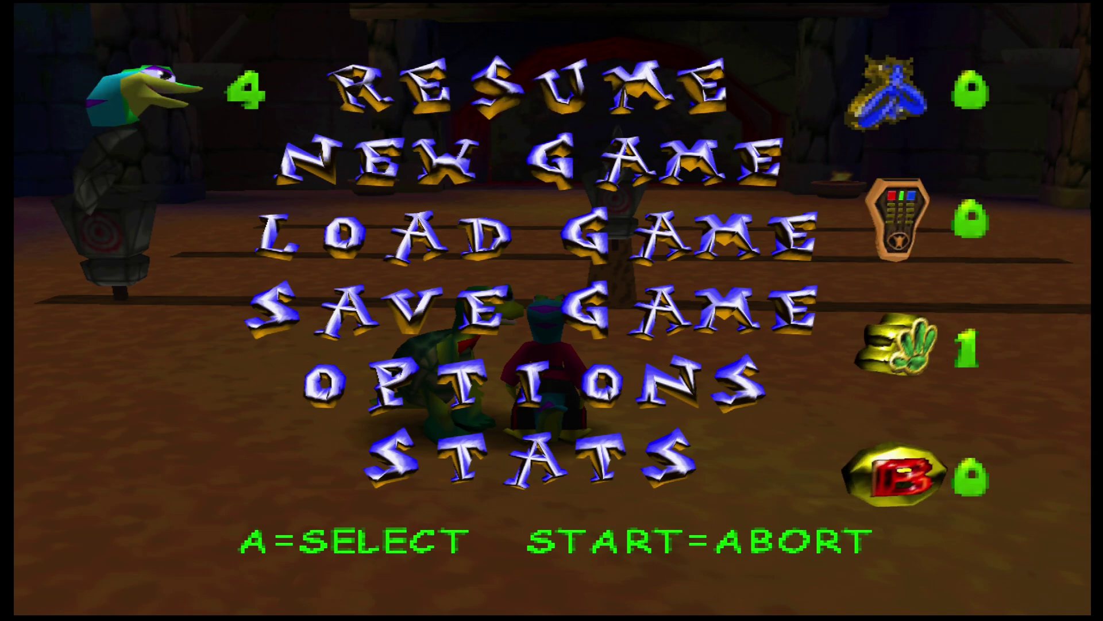
key(x)
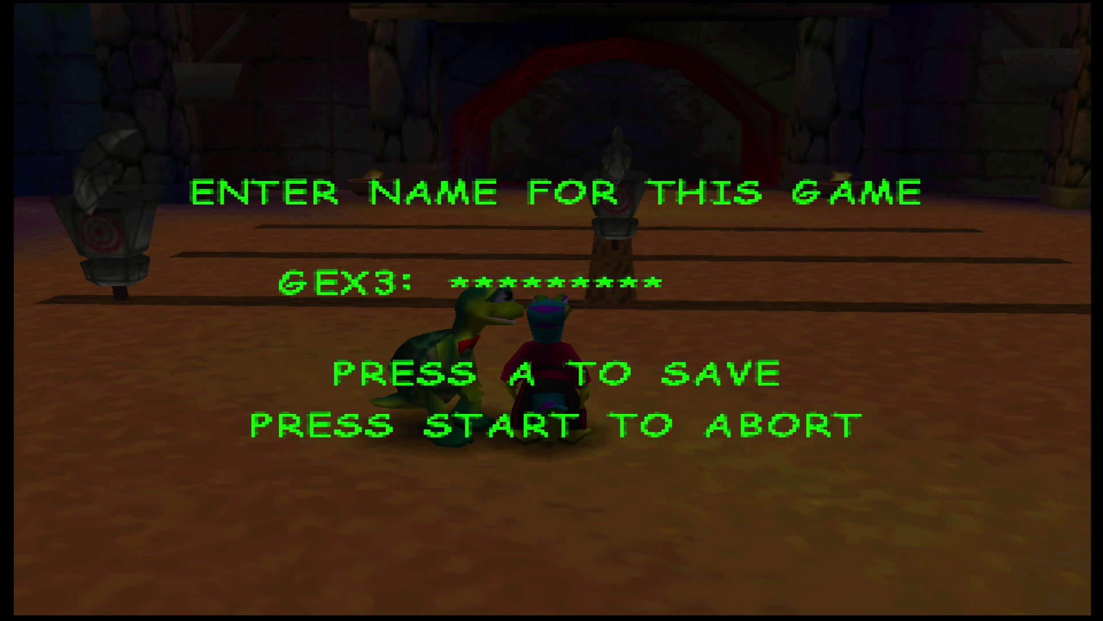
key(x)
key(Up)
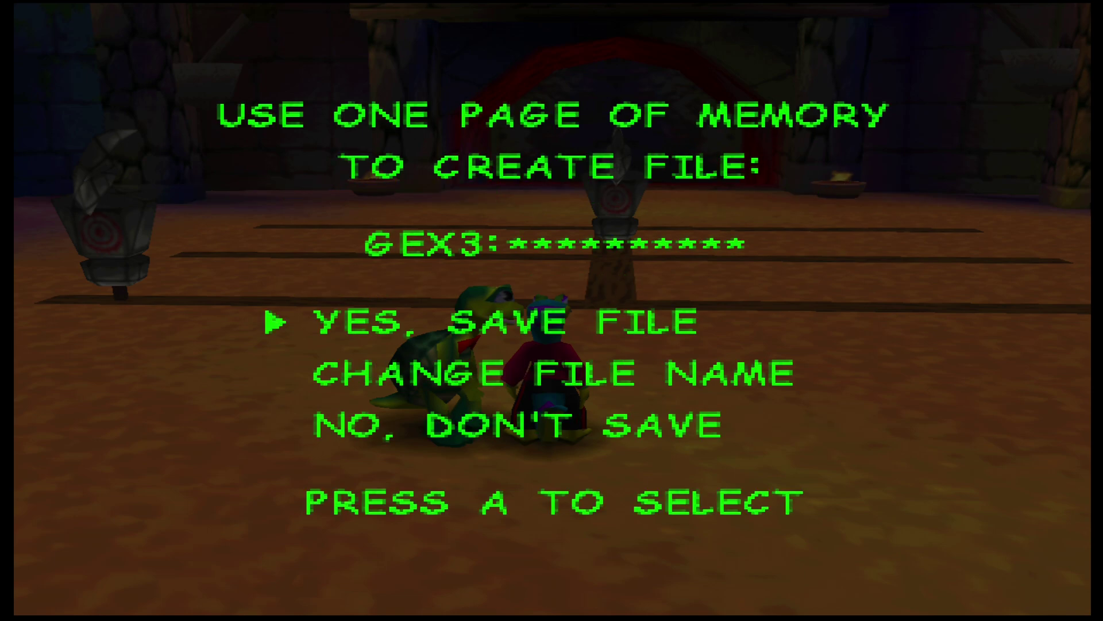
key(x)
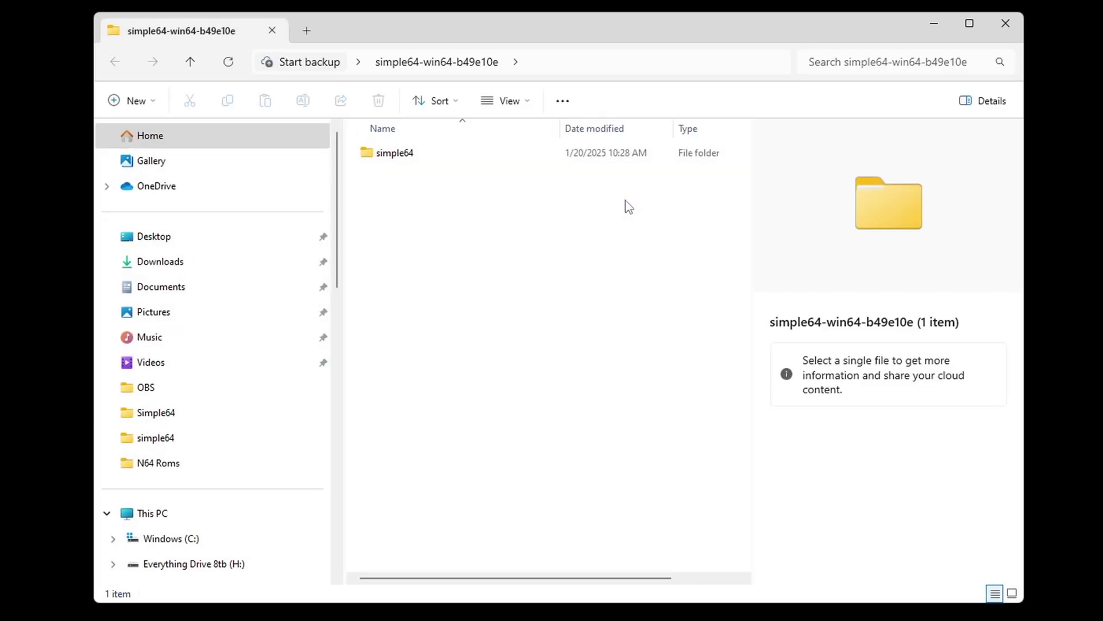
- Open the saves folder inside the simple64 folder to check for the Gex 3 save file
click(392, 156)
double_click(394, 156)
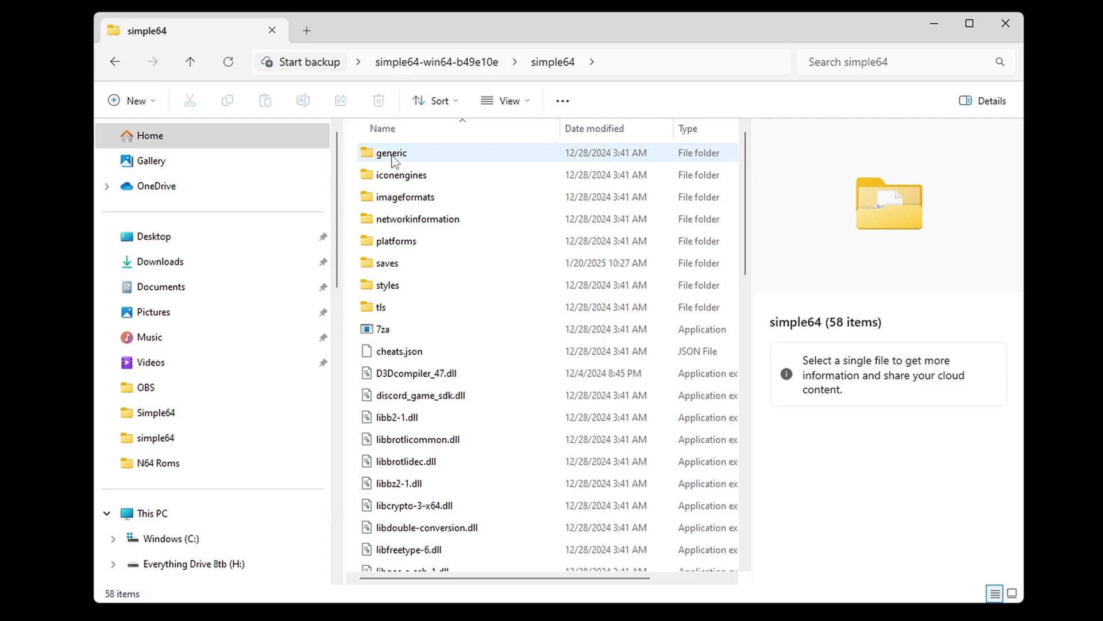
double_click(403, 264)
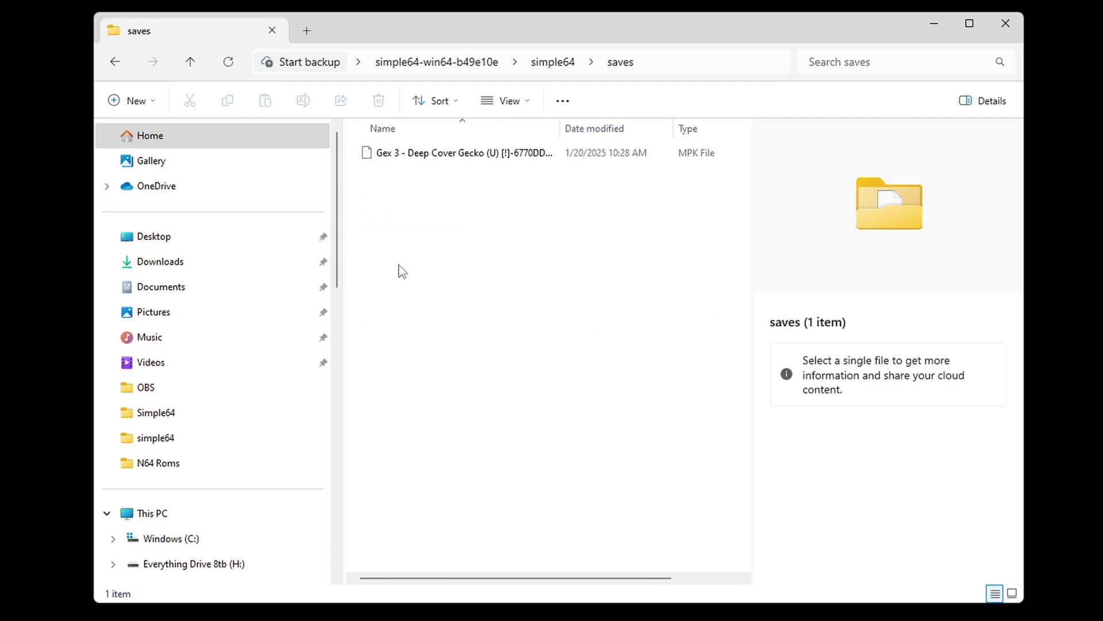